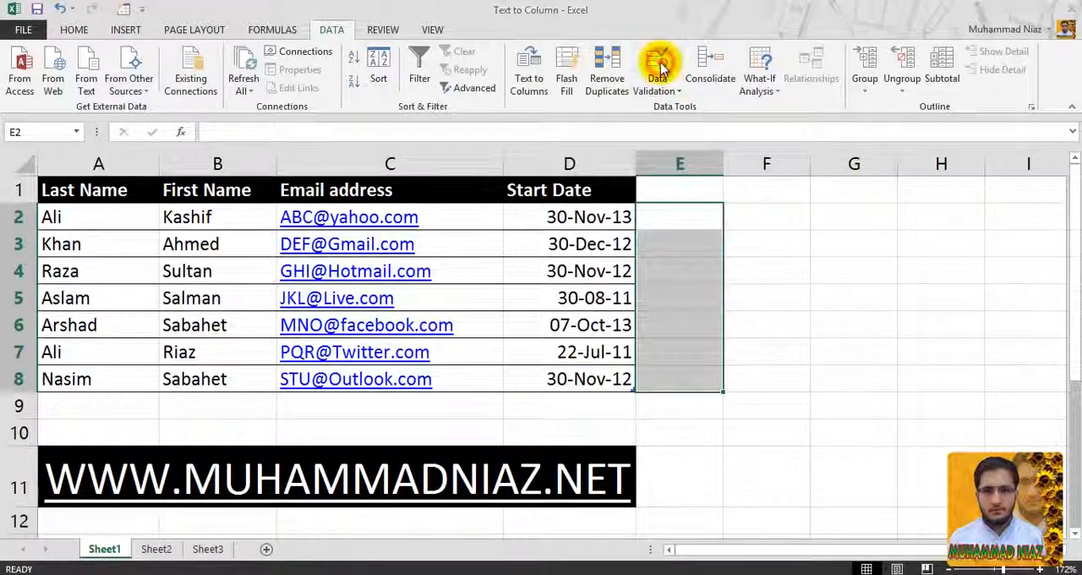
- Start a data validation rule on cells E2:E8 that allows whole numbers, using the between comparison
click(659, 67)
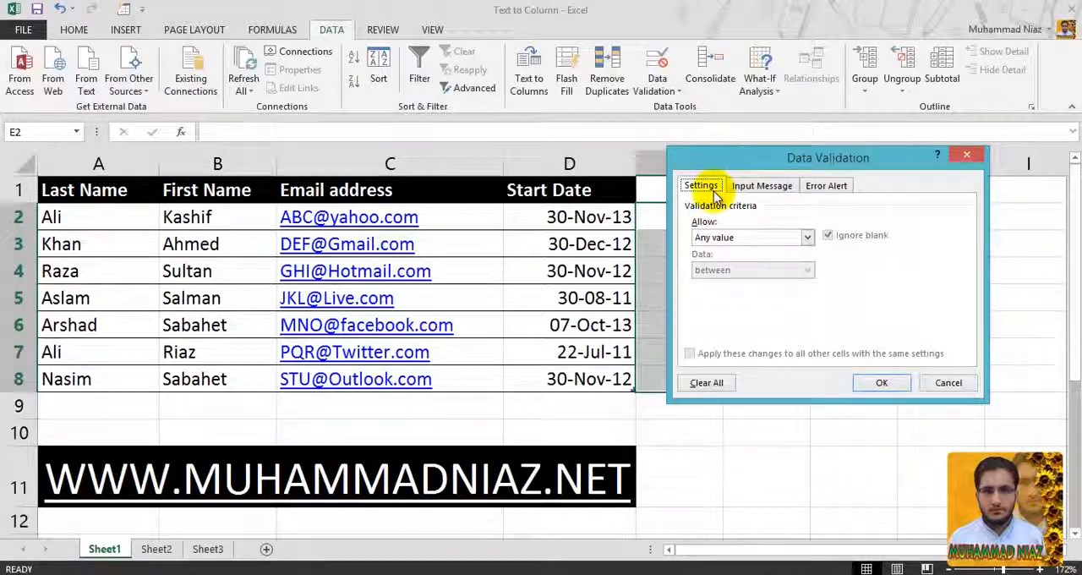
click(747, 237)
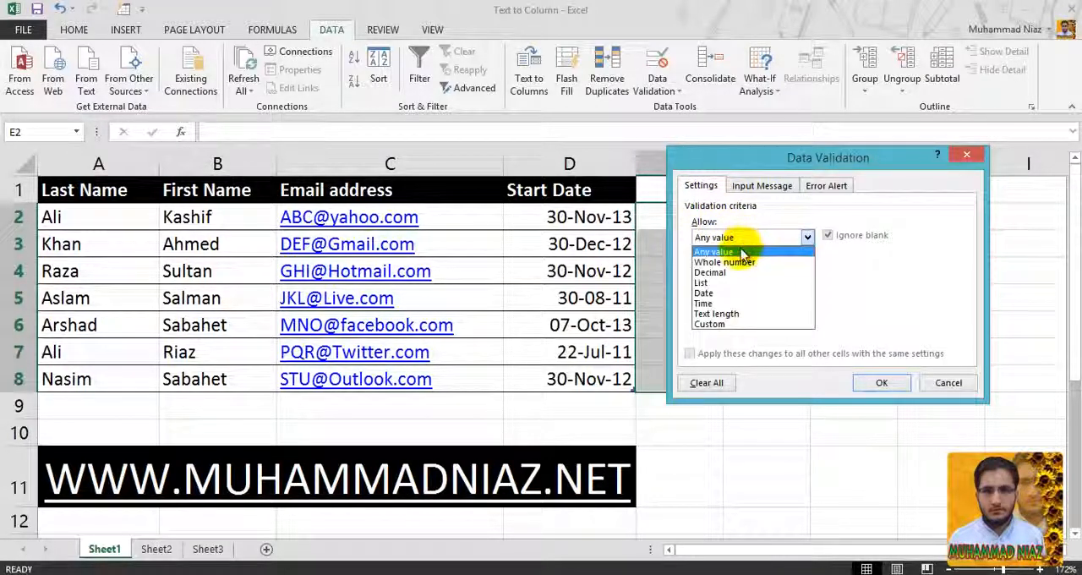
click(738, 263)
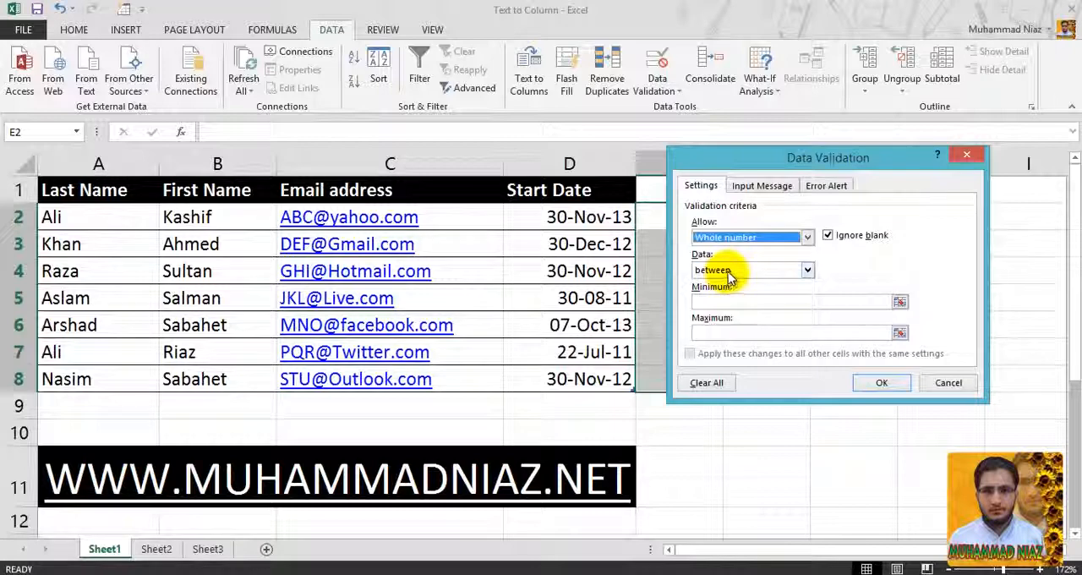
click(729, 271)
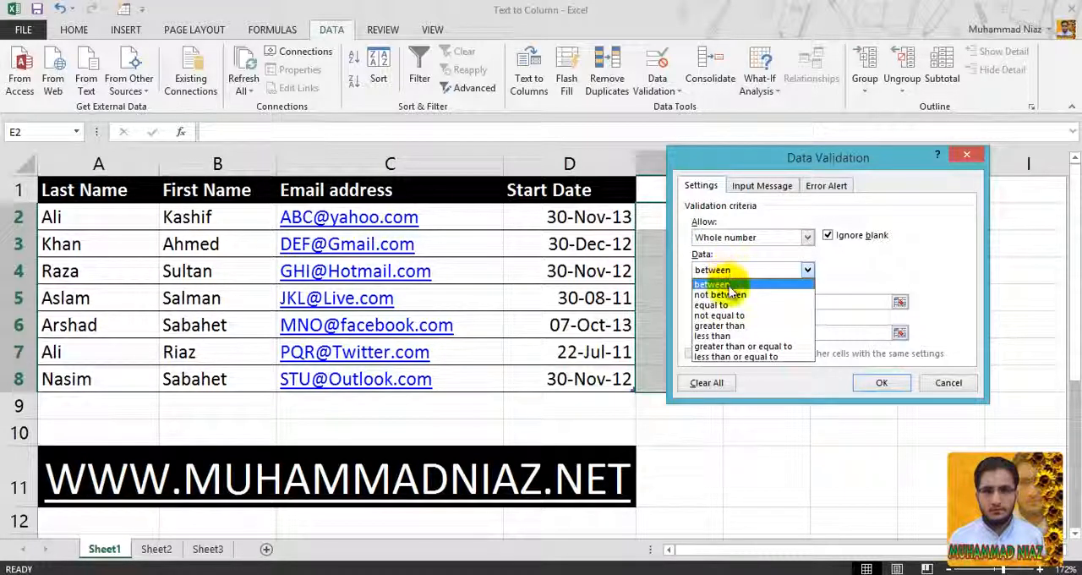
click(734, 287)
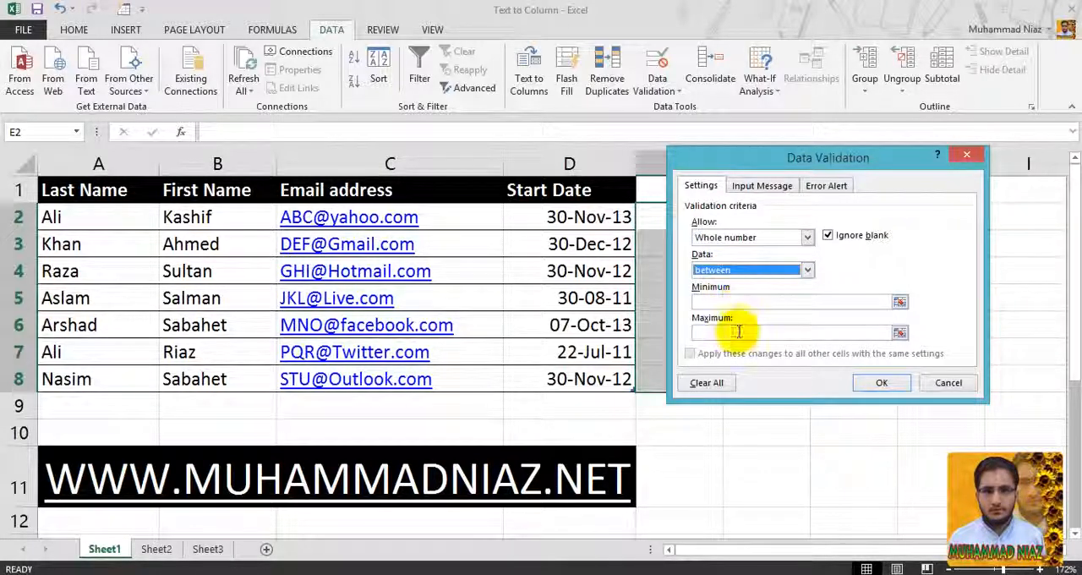
- Set the validation rule's minimum to 1000 and maximum to 9999
click(739, 301)
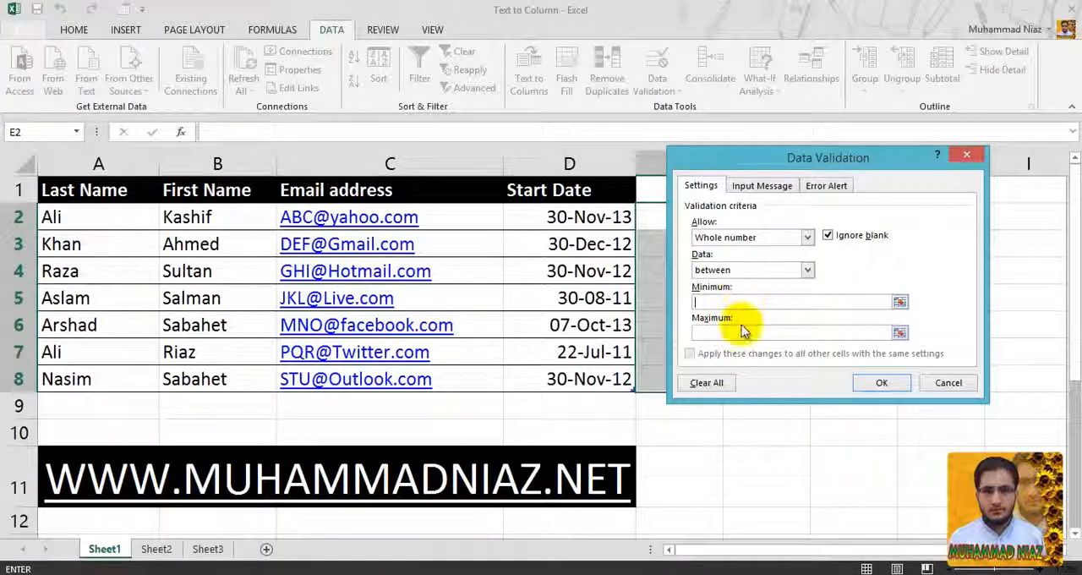
text(1000)
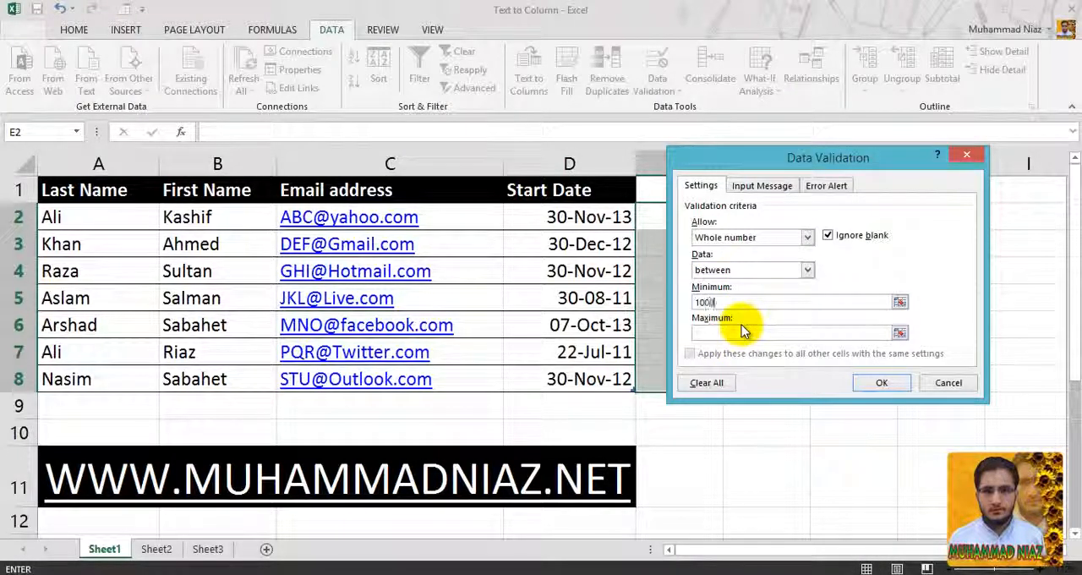
click(751, 332)
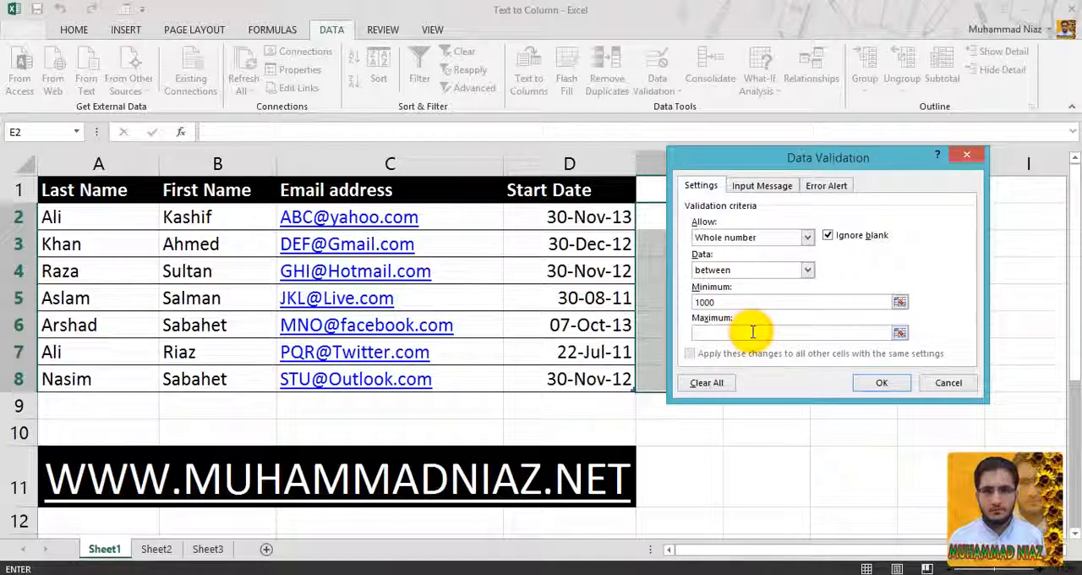
text(9999)
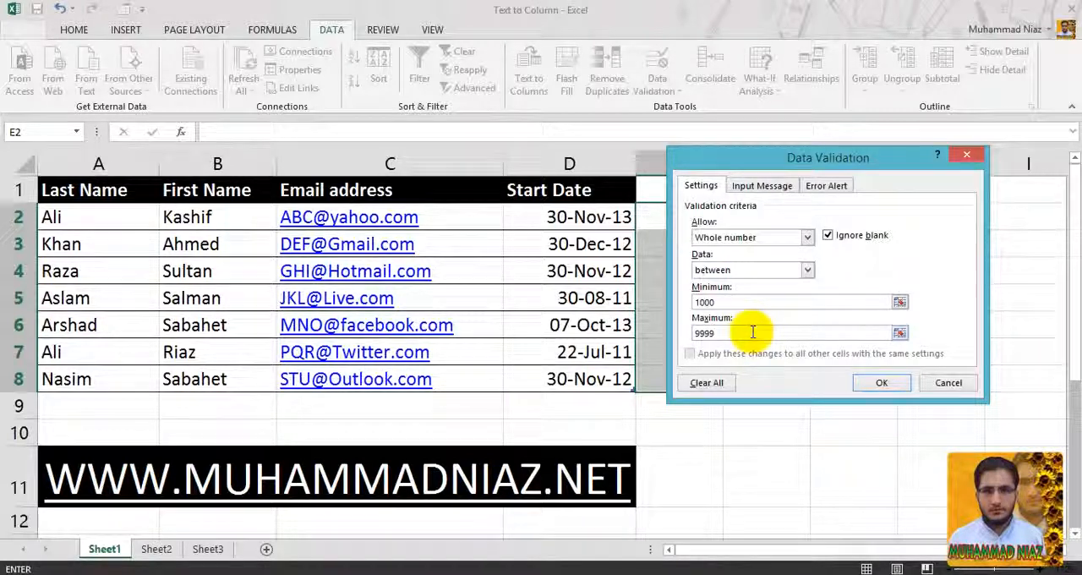
double_click(752, 301)
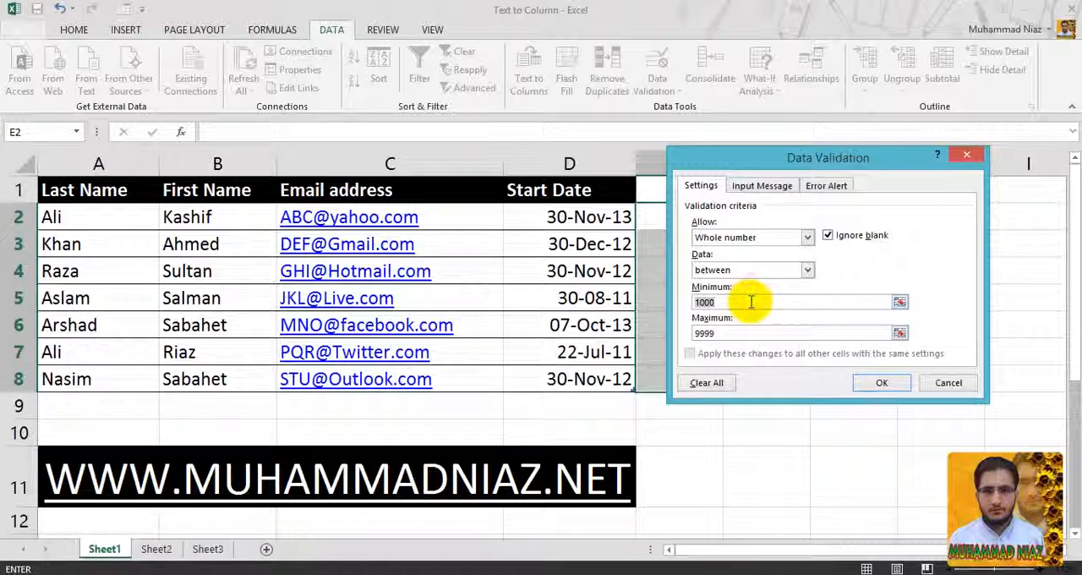
click(742, 335)
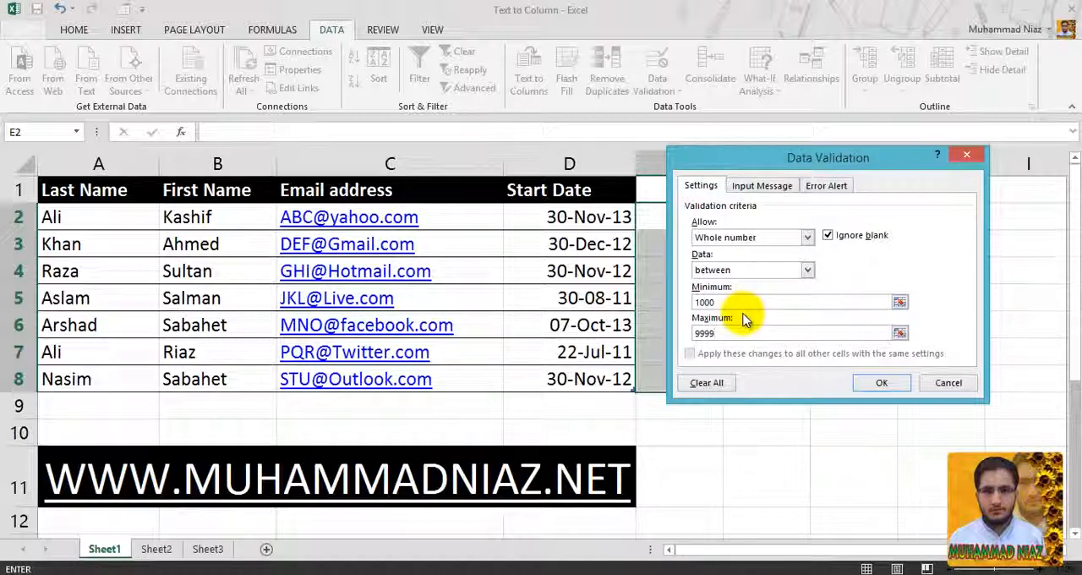
- Examine the comparison operators offered for the whole-number rule, keeping between selected
click(761, 270)
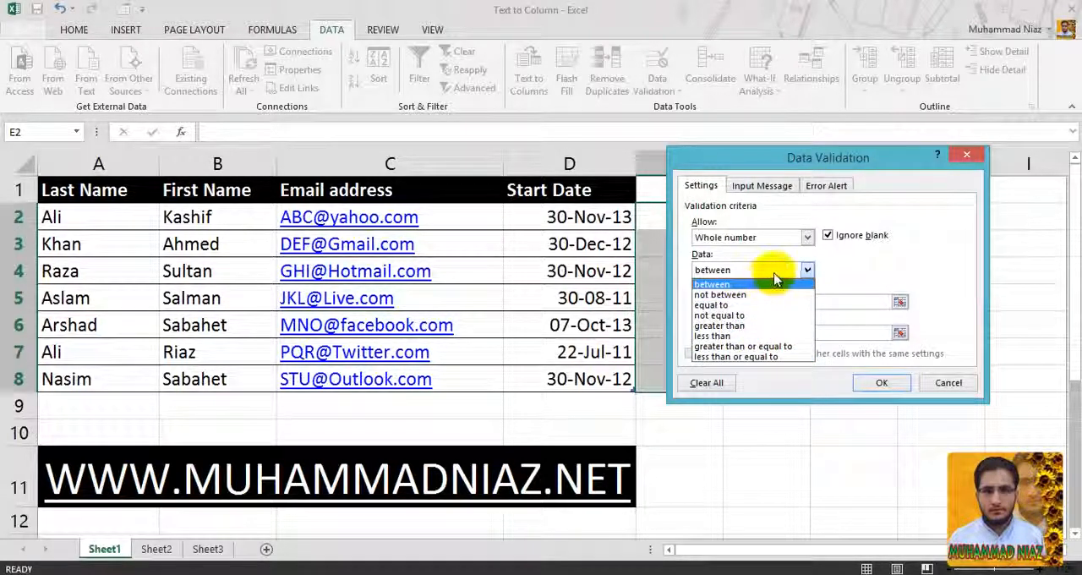
click(815, 269)
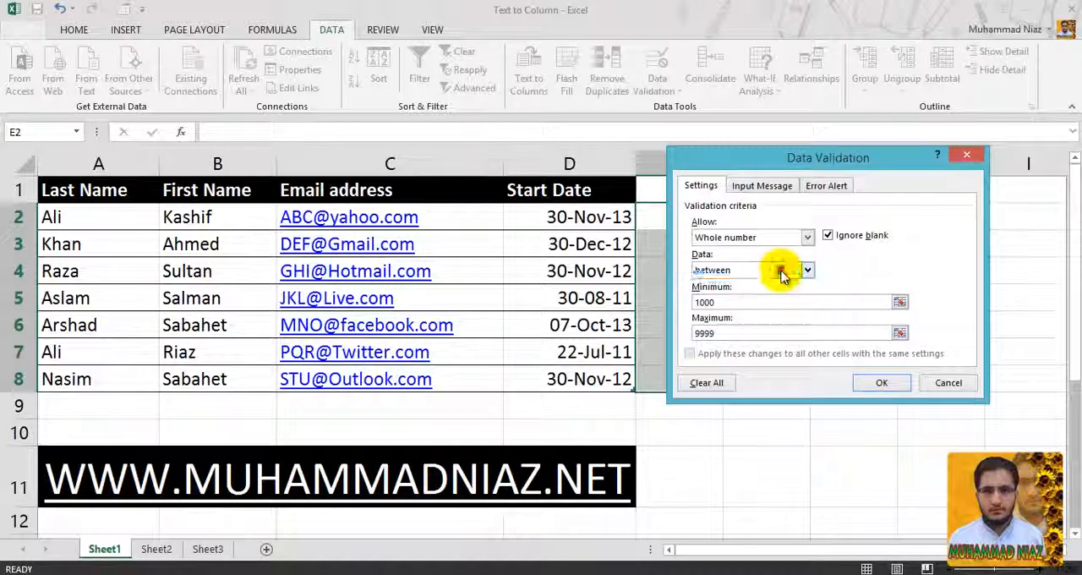
click(783, 272)
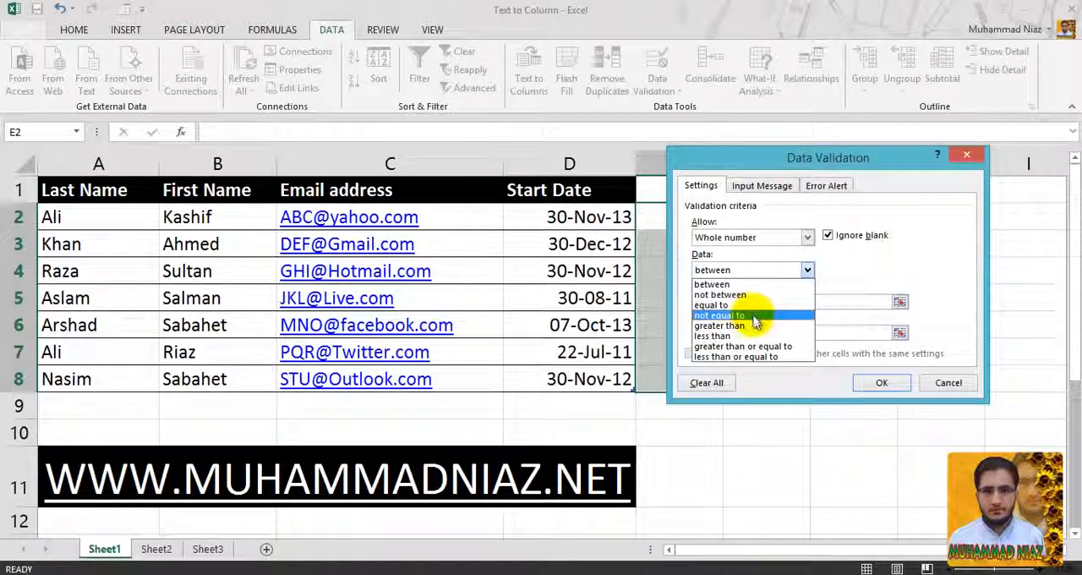
click(769, 284)
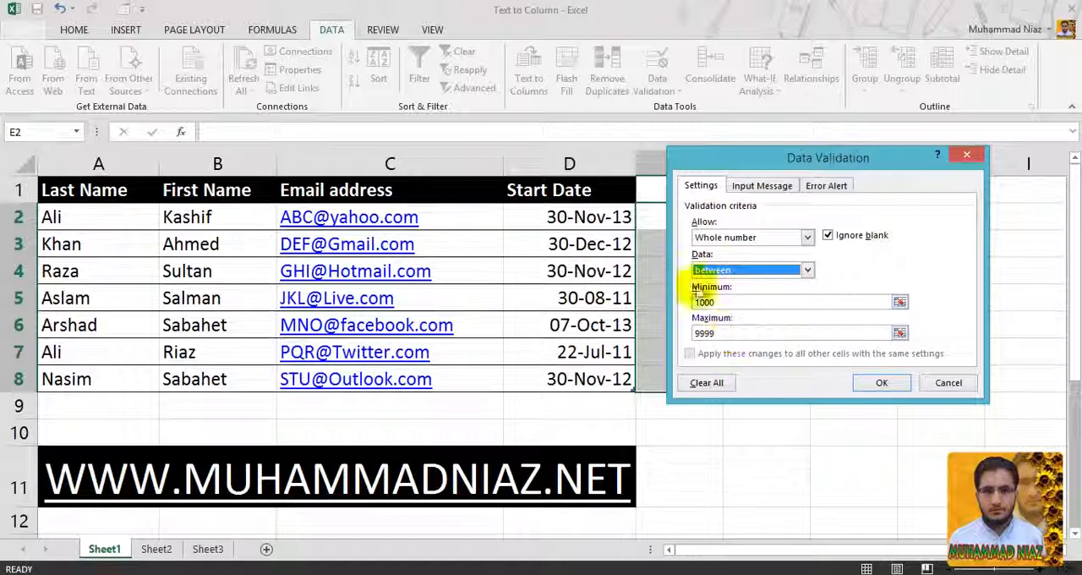
- Enable the validation input message and enter "Enter 4 Digit" as its text, leaving the title blank
click(748, 188)
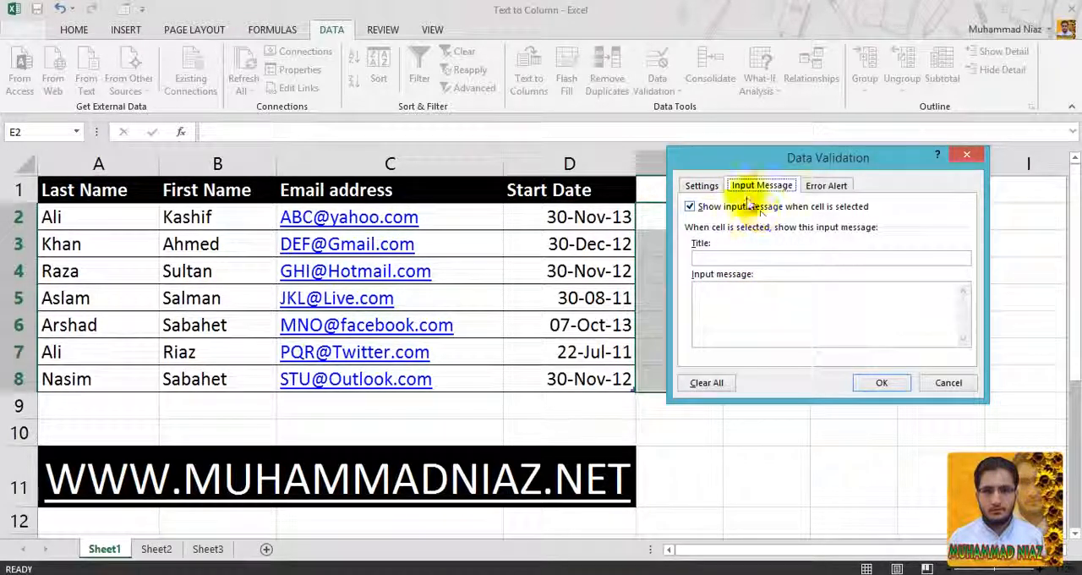
click(691, 207)
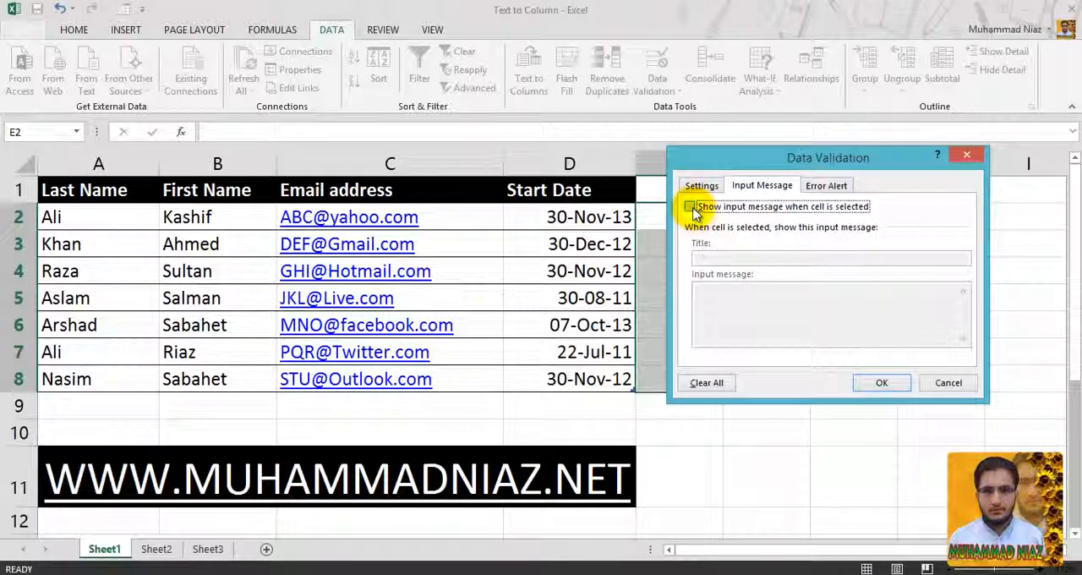
click(691, 208)
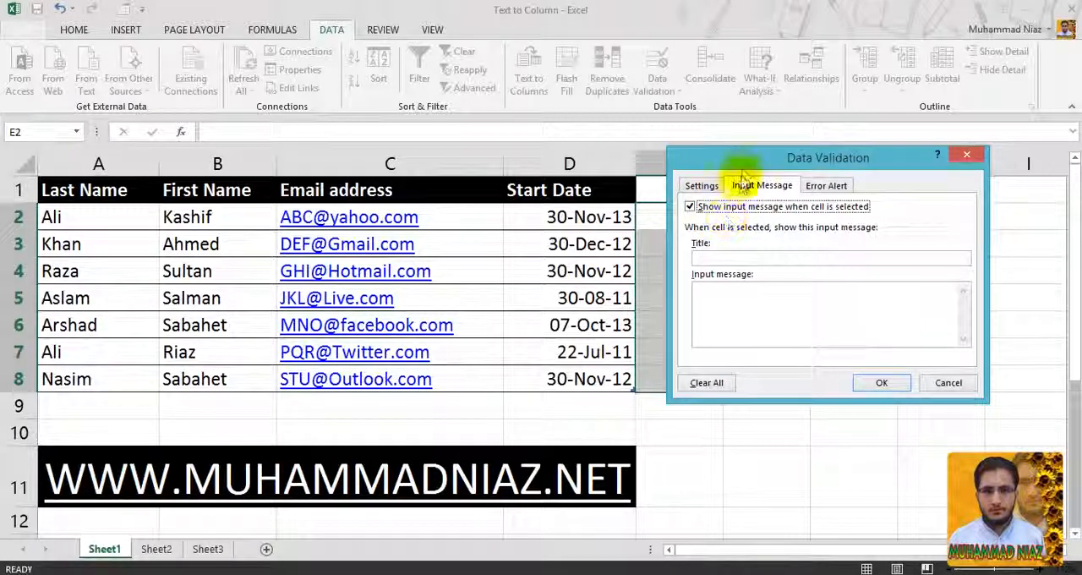
drag(730, 156, 376, 170)
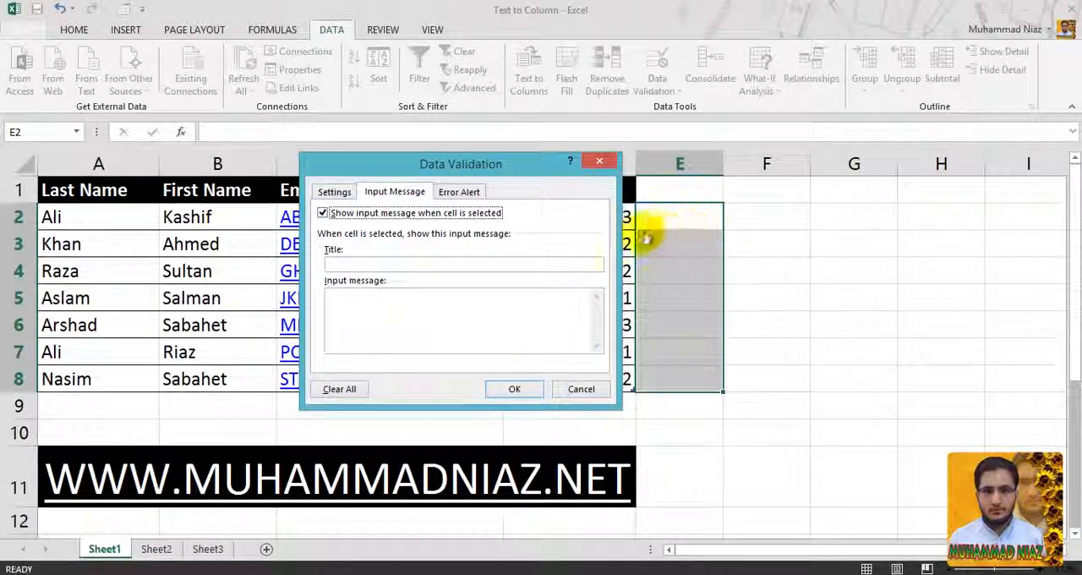
click(558, 263)
click(524, 294)
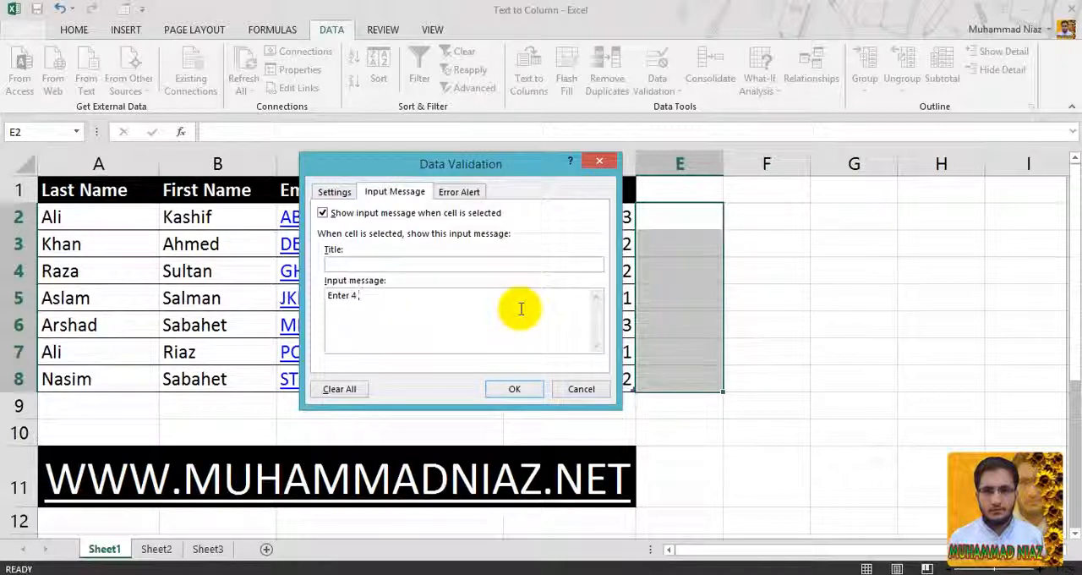
text(Enter 4 Digit)
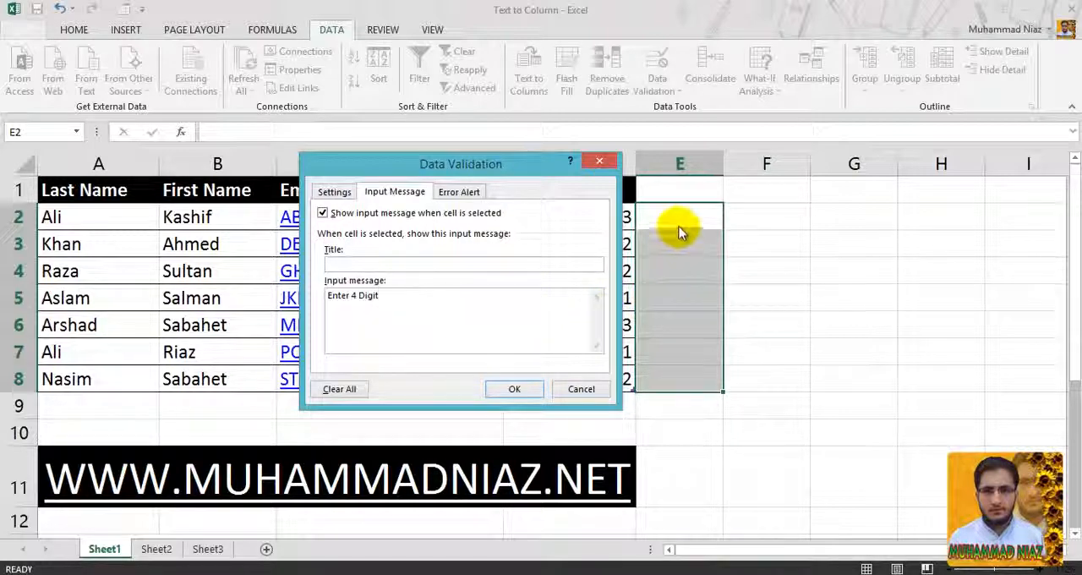
click(491, 323)
- Choose the Stop style for the alert shown after invalid data is entered
click(465, 190)
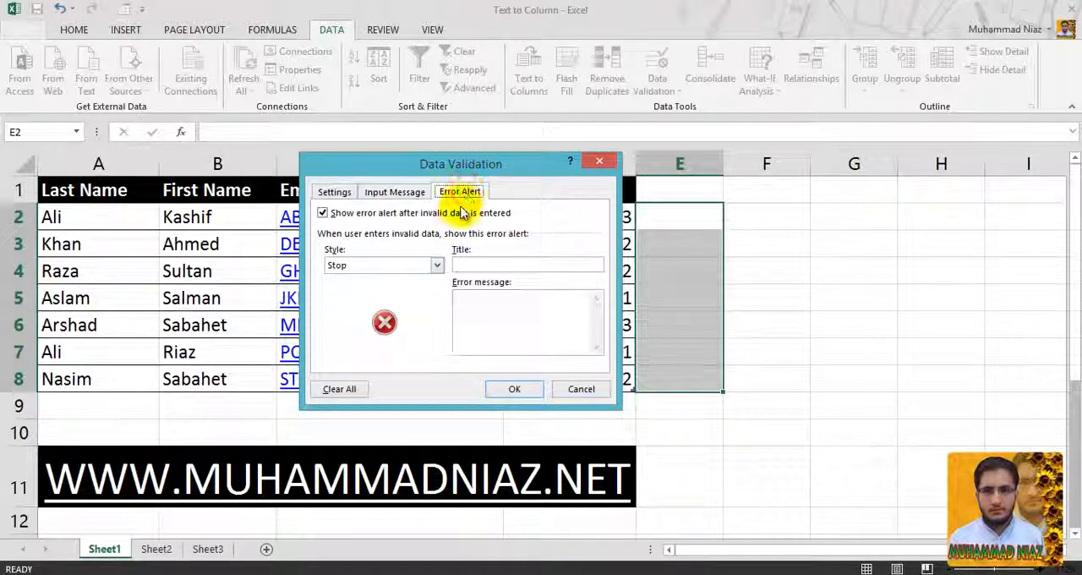
click(383, 267)
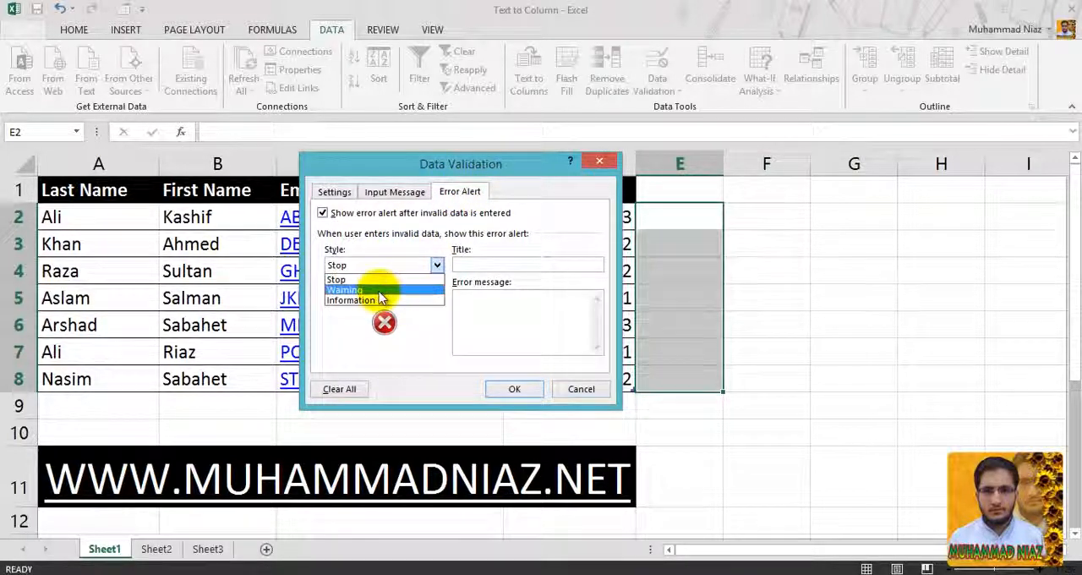
click(385, 277)
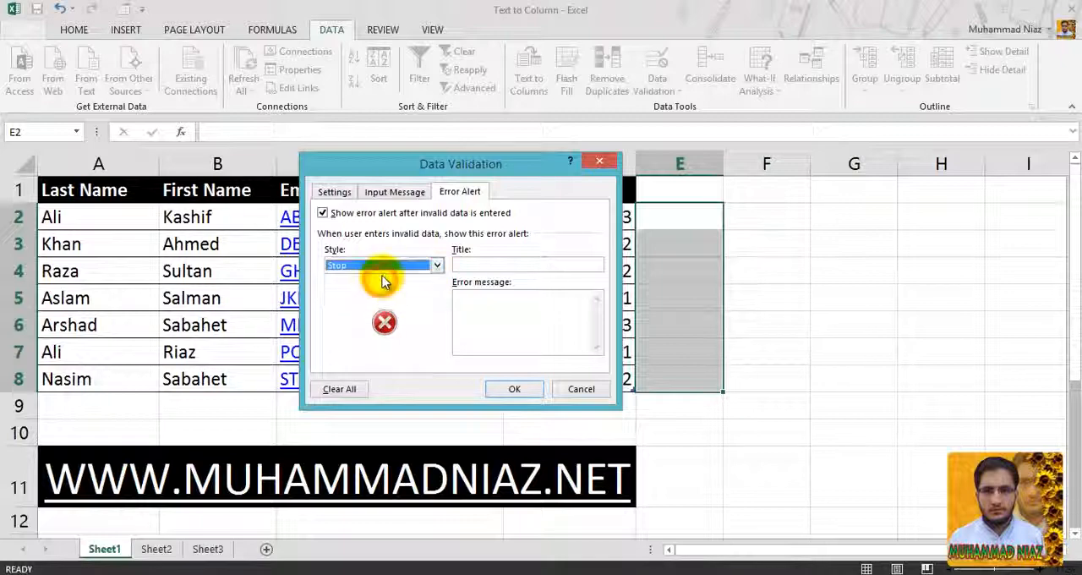
click(385, 271)
click(381, 280)
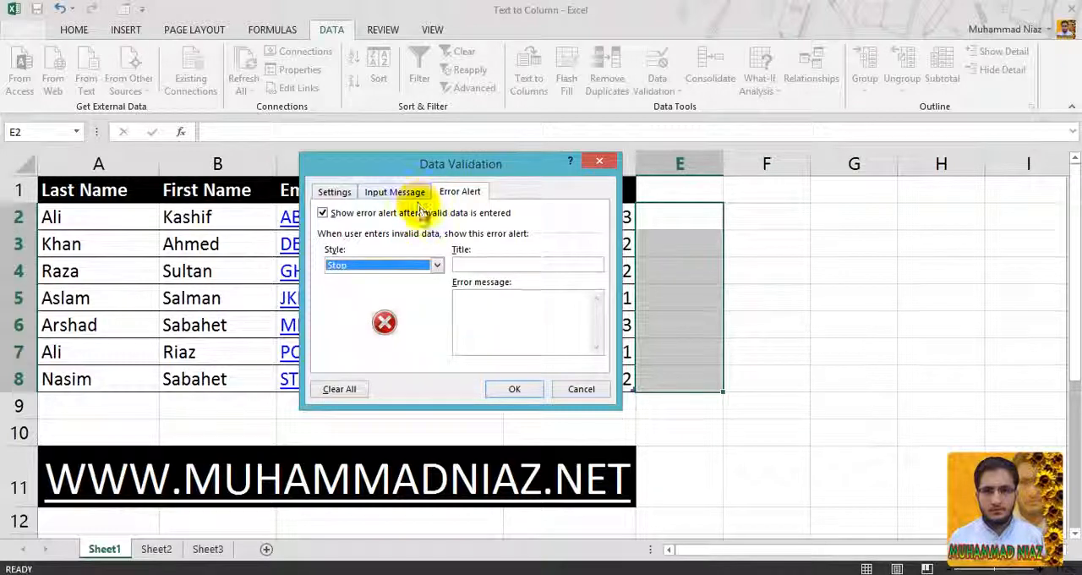
- Enter "You can Enter only 4 Digit" as the error message, leaving the alert's title blank
click(484, 265)
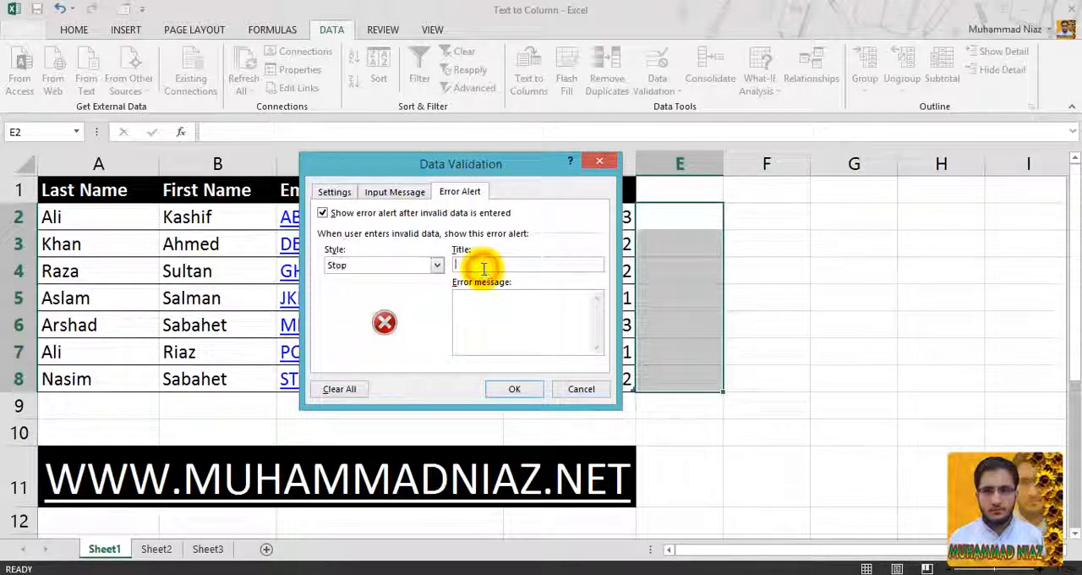
click(485, 308)
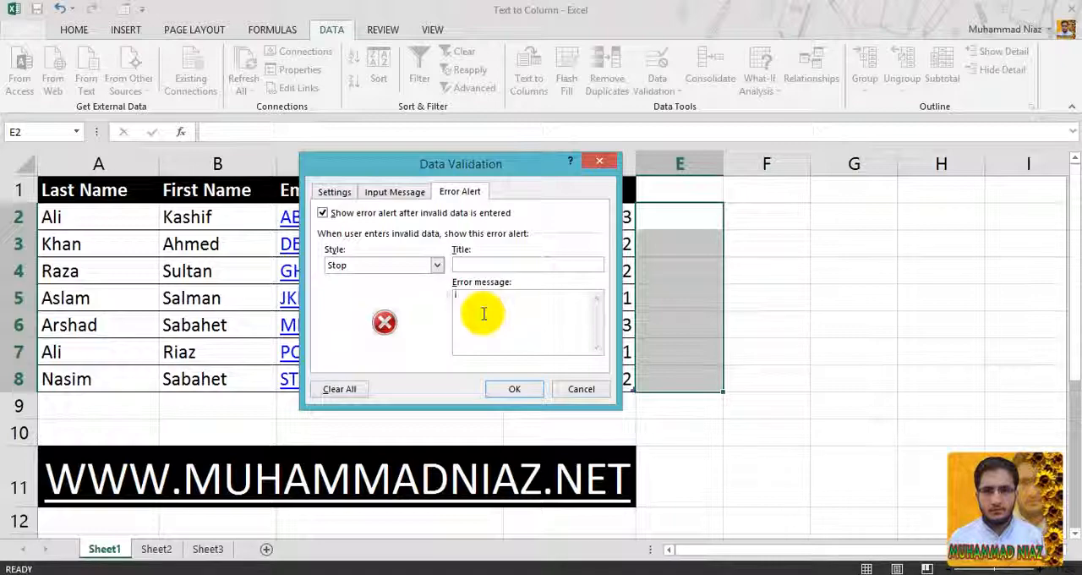
text(You can Ente)
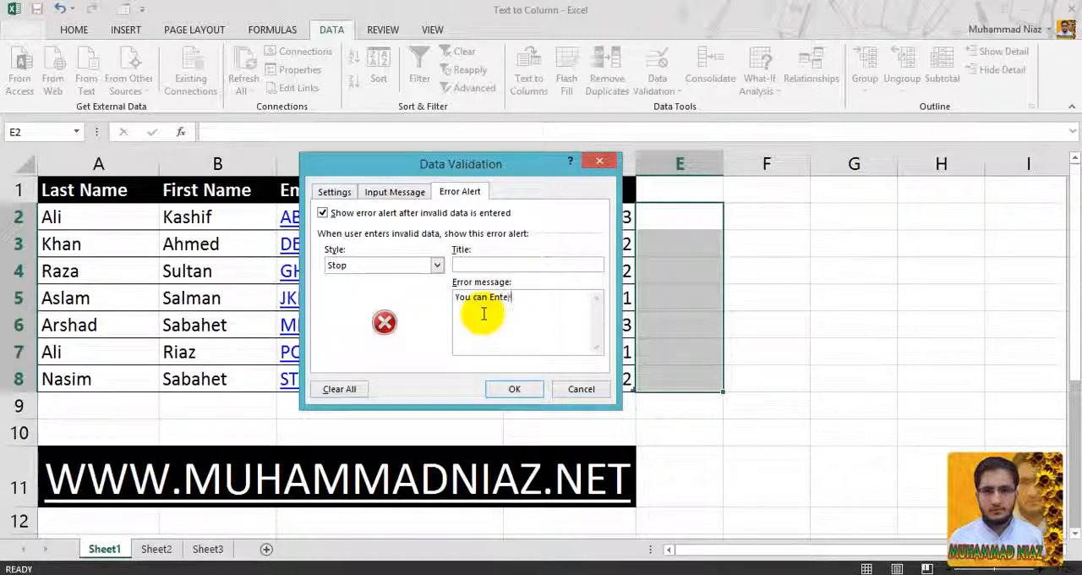
text(r onl)
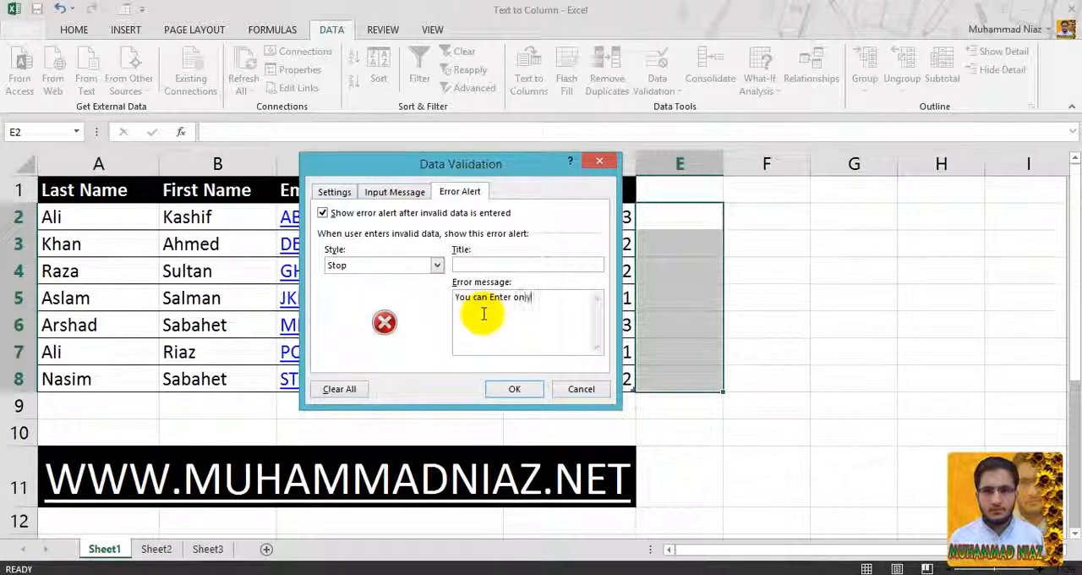
text(y)
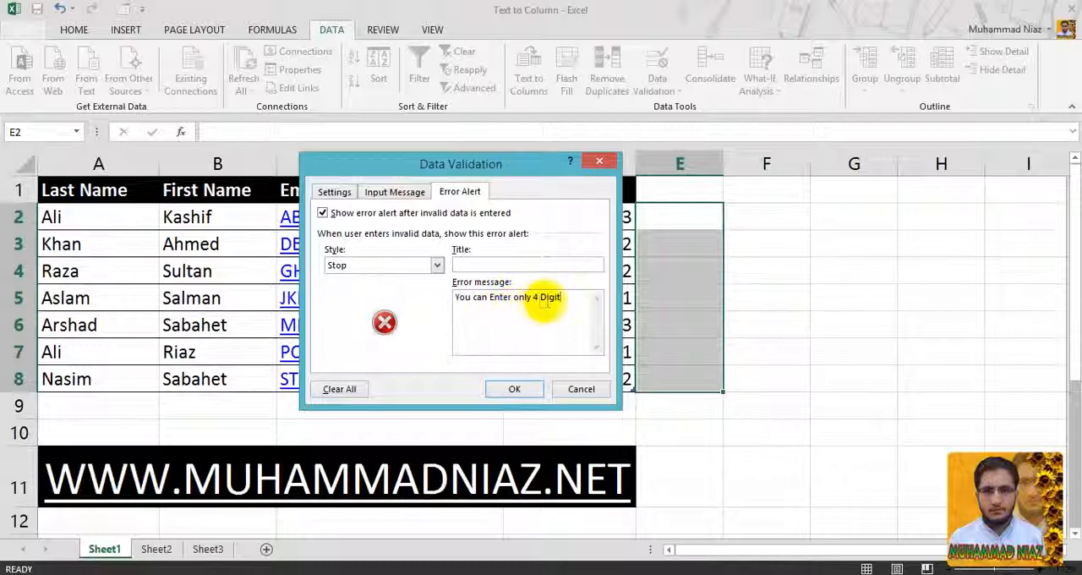
drag(564, 296, 449, 298)
click(482, 315)
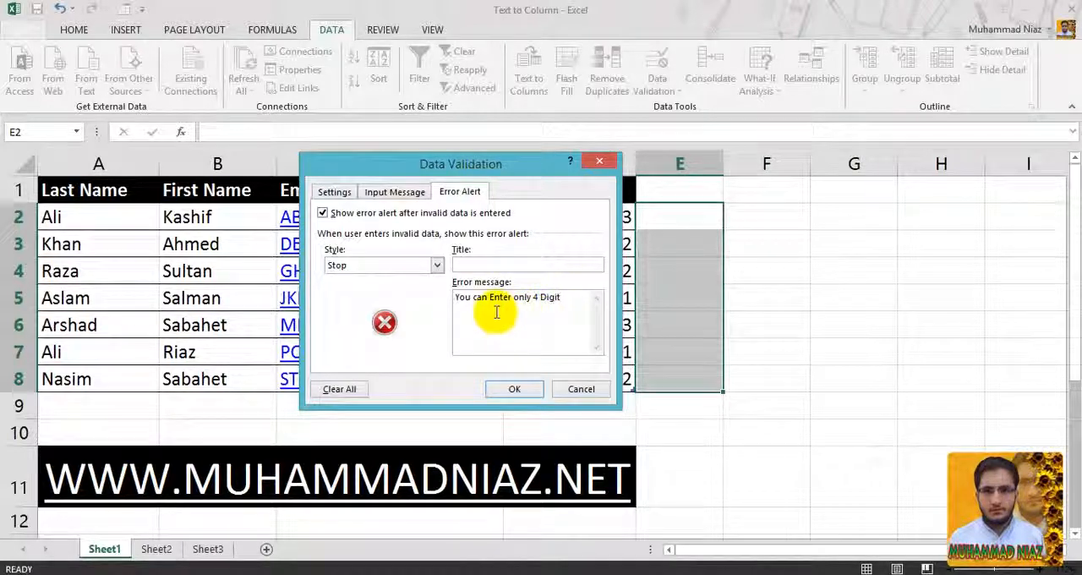
- Review the rule's validation criteria, input message and error alert before applying it
click(335, 193)
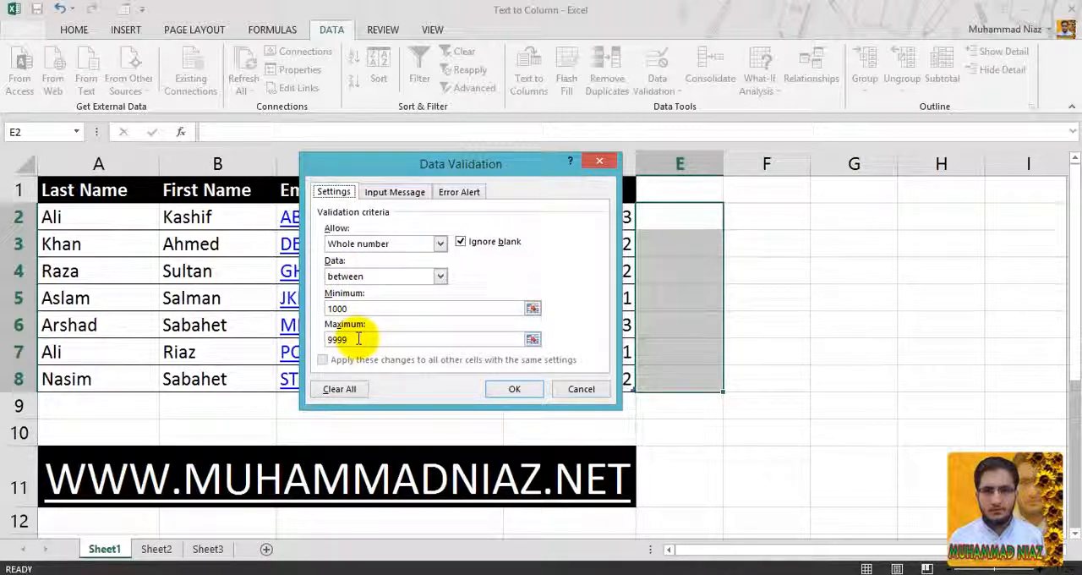
click(392, 197)
click(391, 297)
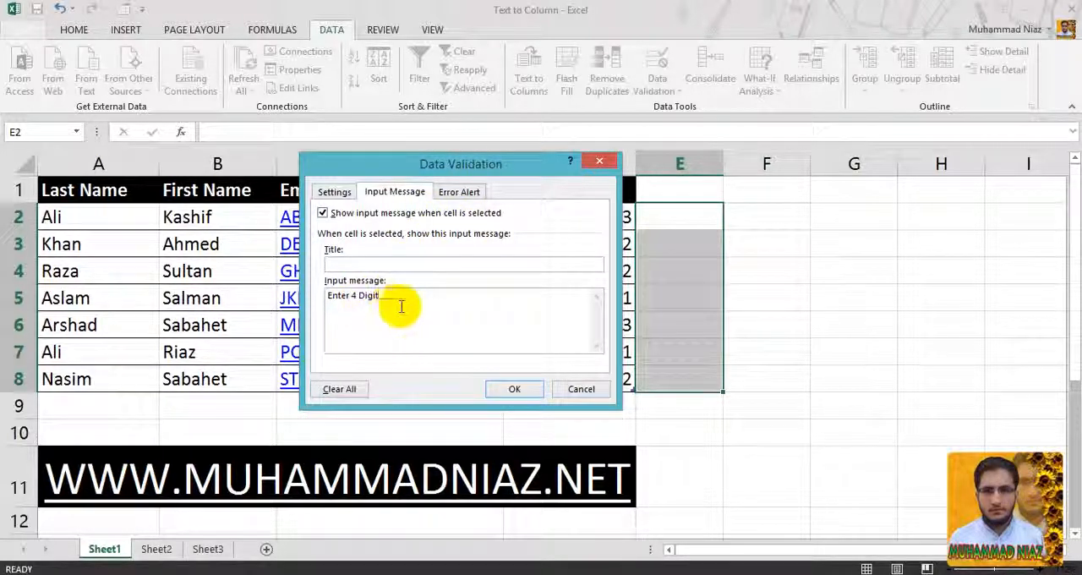
click(458, 193)
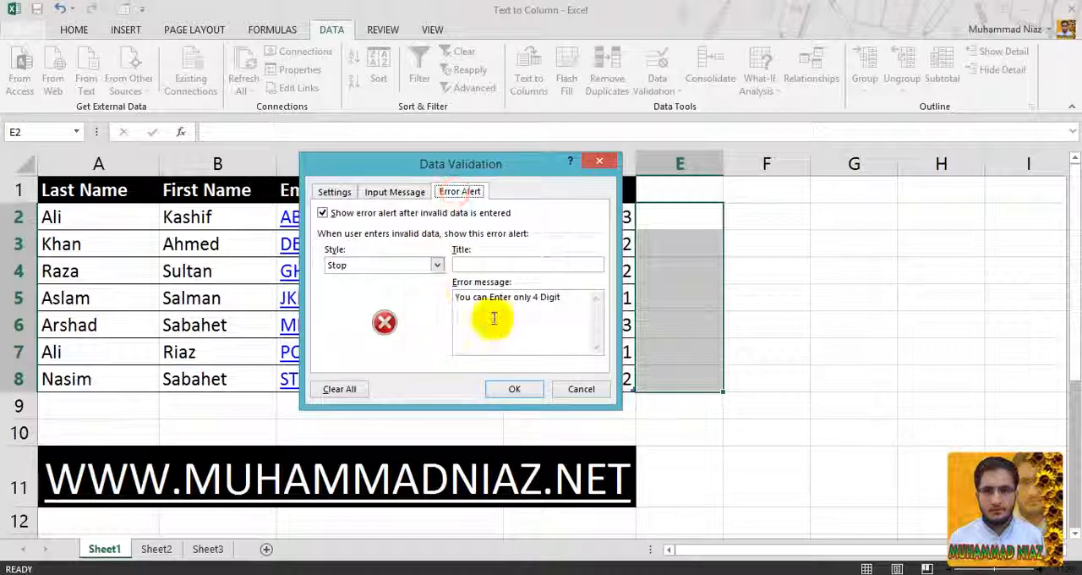
click(395, 193)
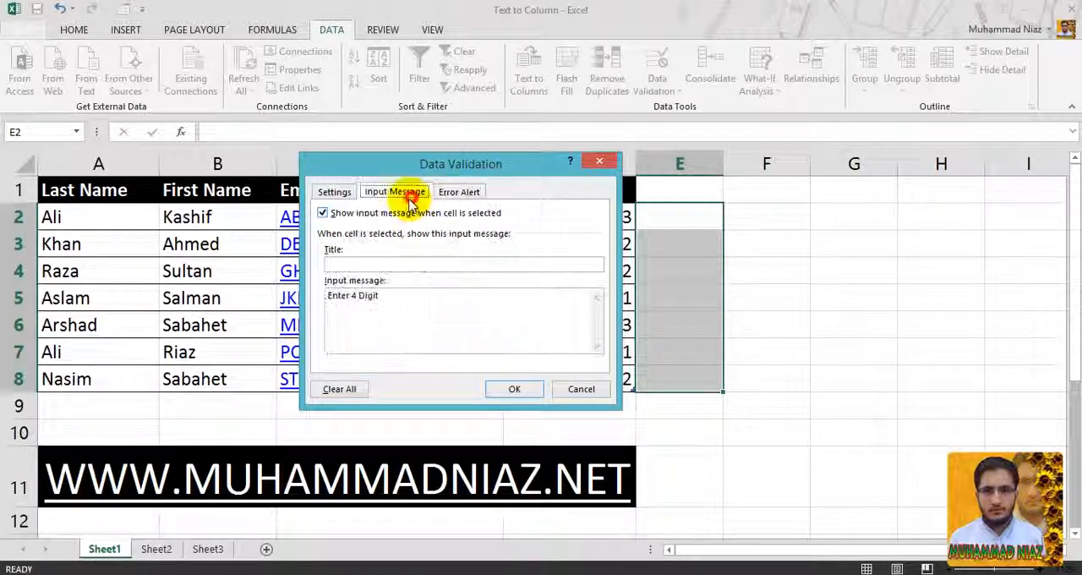
- Check the input message and error alert texts, and apply the validation rule to cells E2:E8
click(392, 296)
click(465, 193)
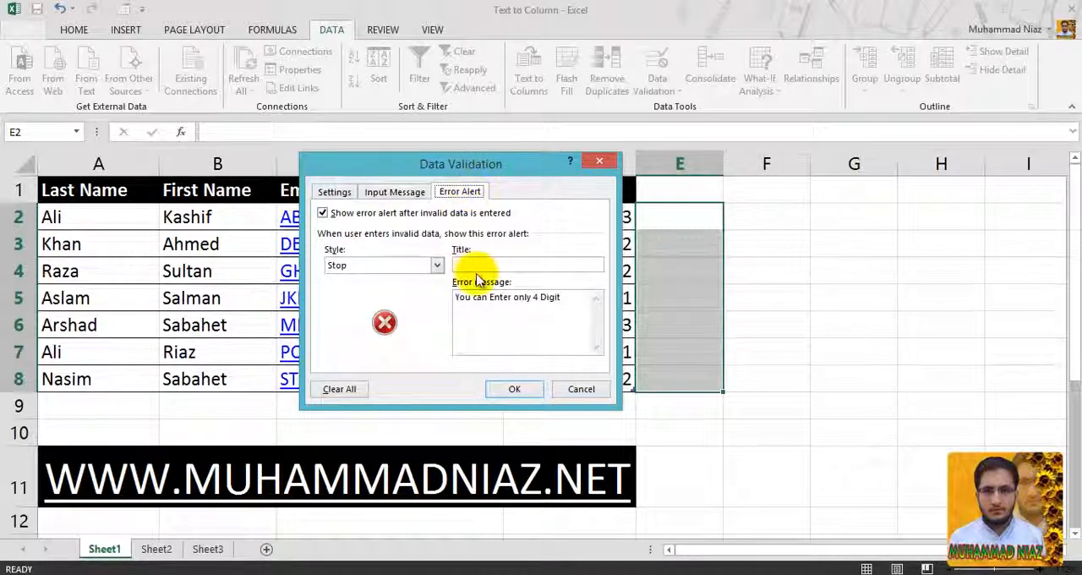
click(545, 314)
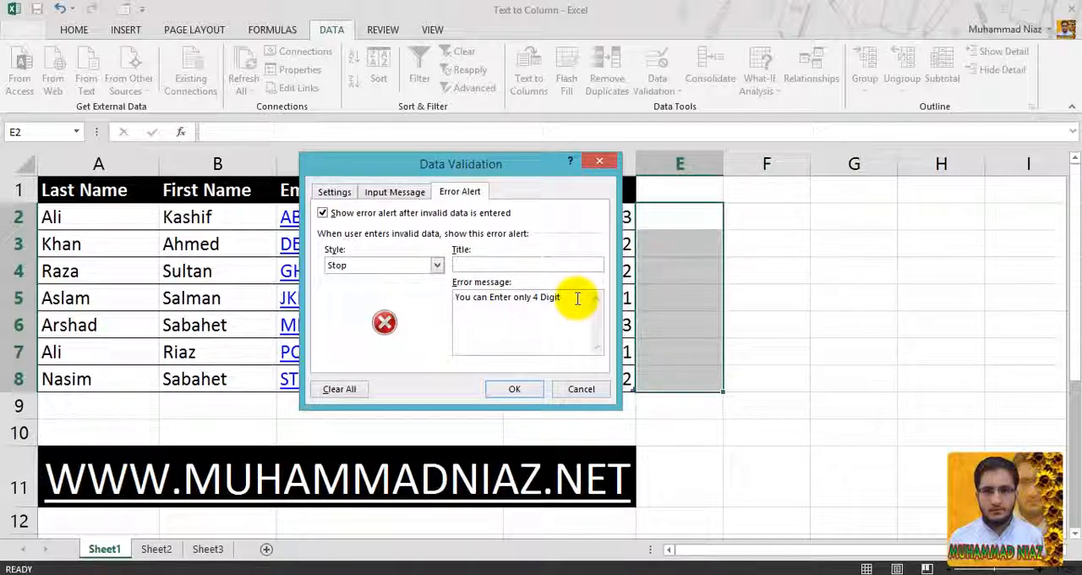
click(514, 388)
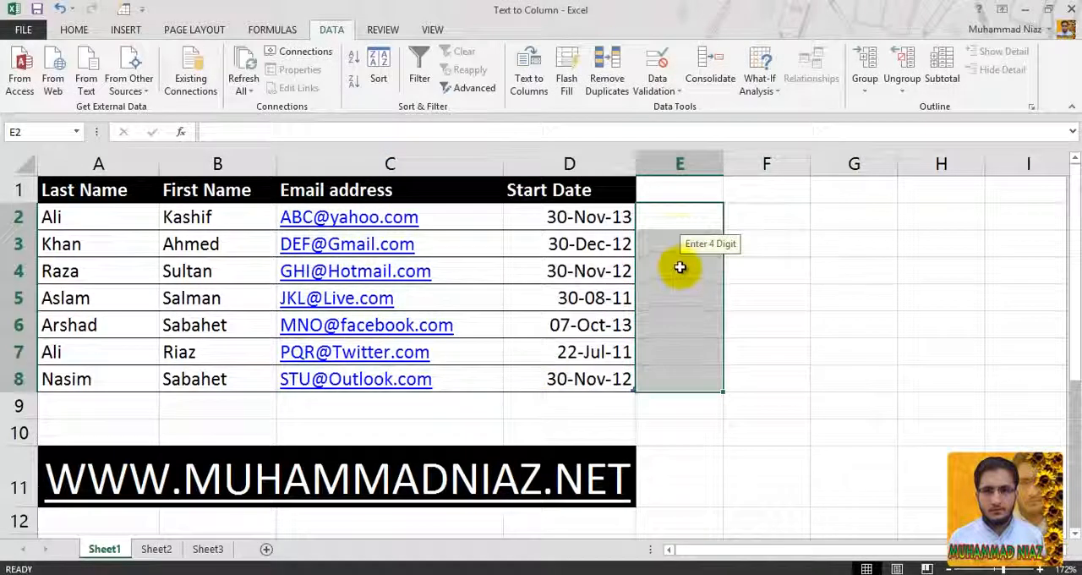
- Test the validation rule by trying to enter 999 in cell E2, and cancel the entry
click(739, 213)
click(690, 219)
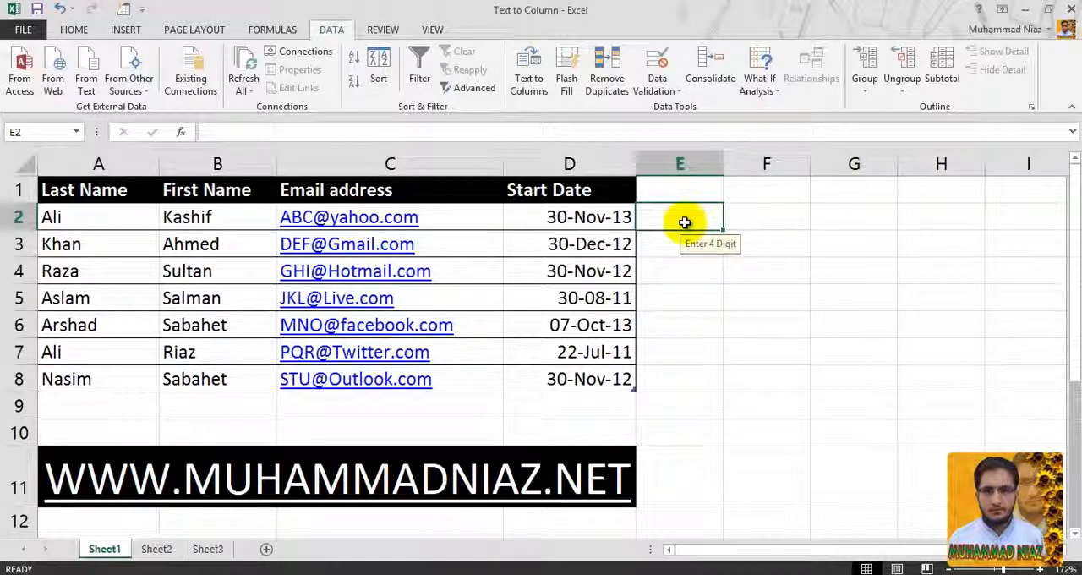
text(999)
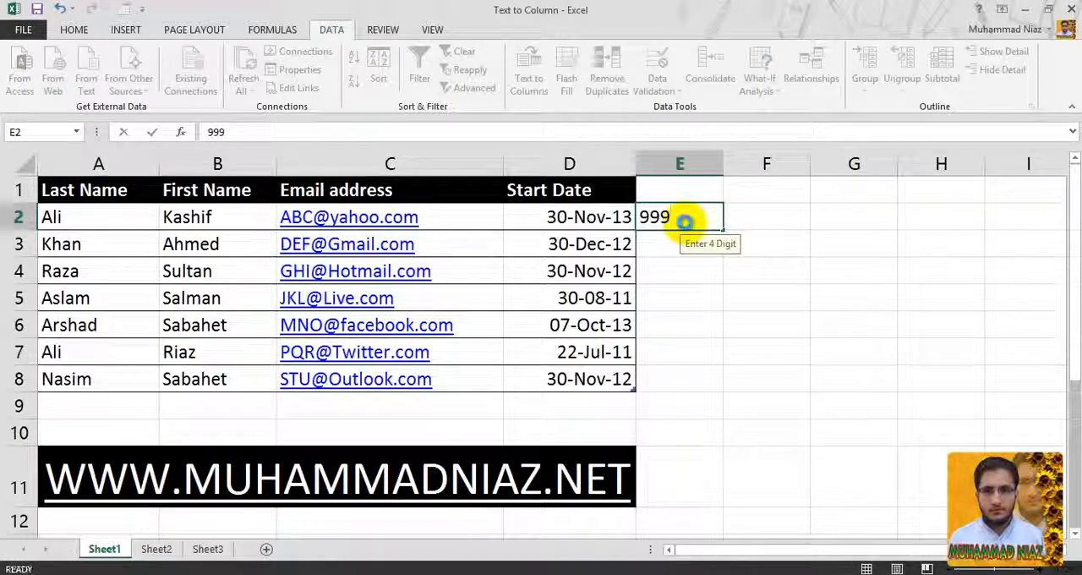
key(Return)
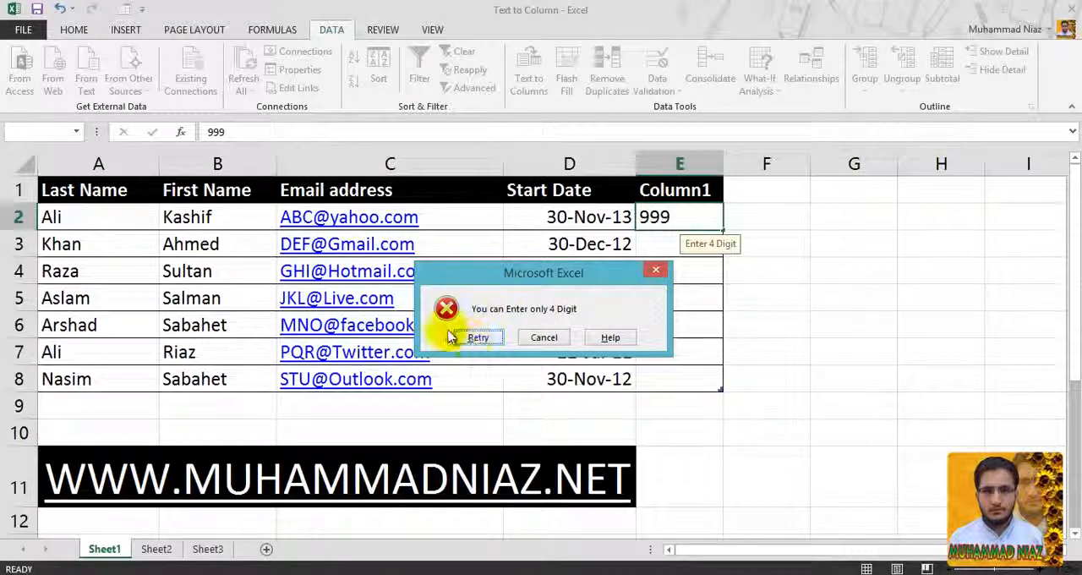
click(544, 338)
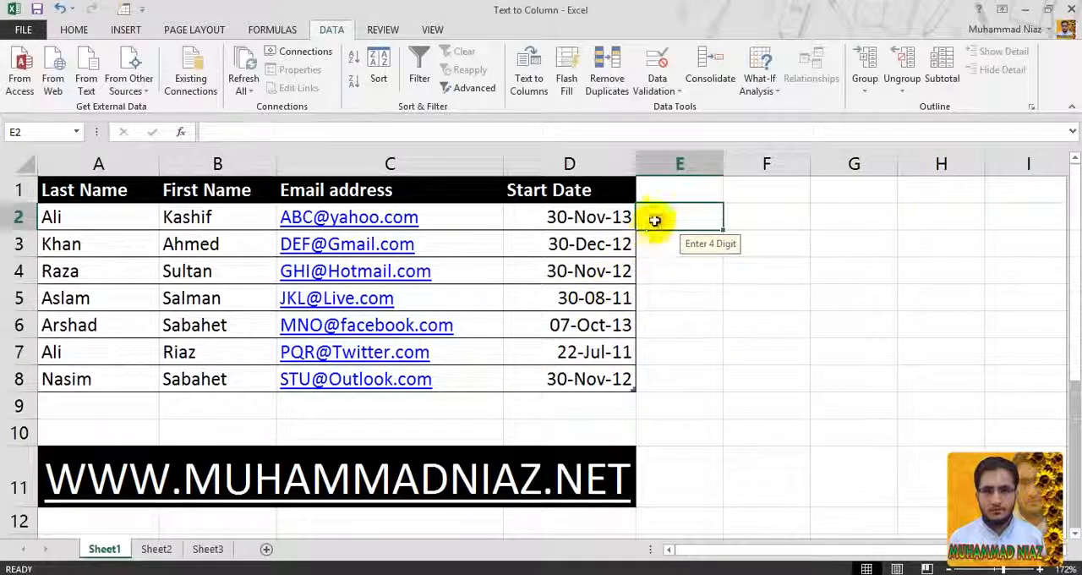
drag(656, 216, 659, 378)
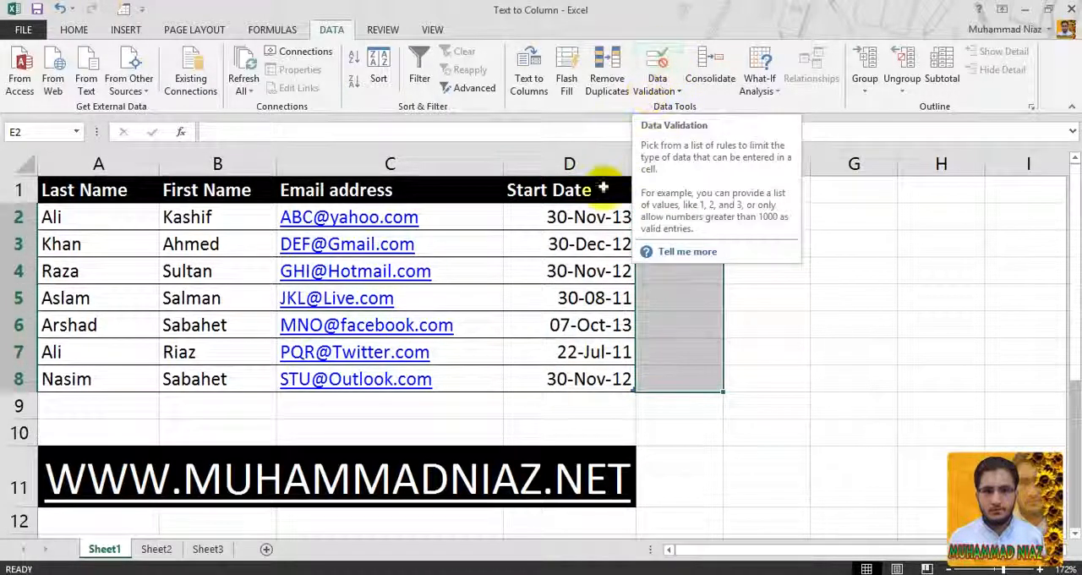
click(598, 218)
drag(598, 218, 564, 394)
click(658, 80)
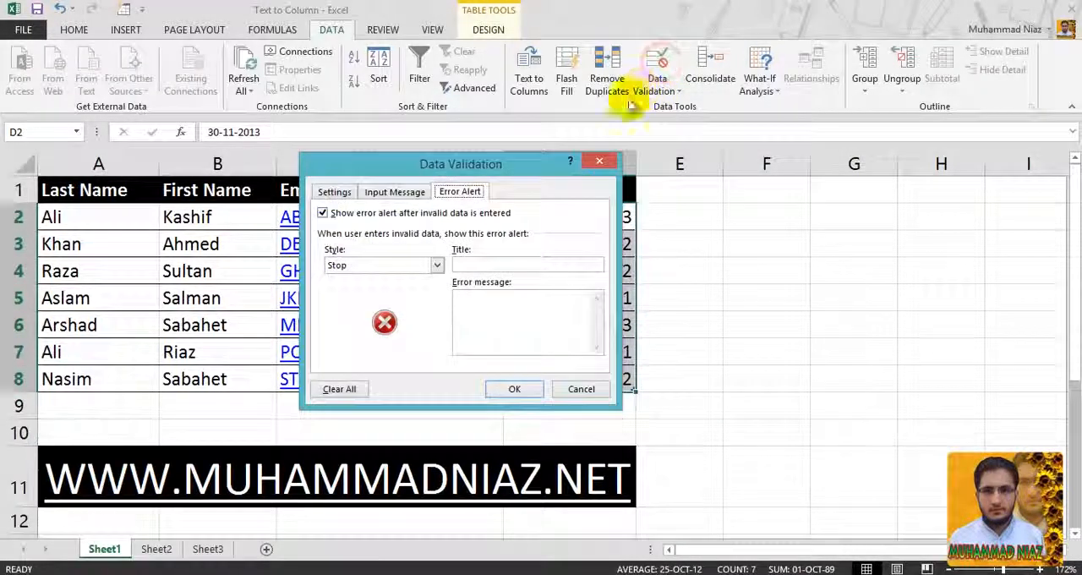
click(336, 193)
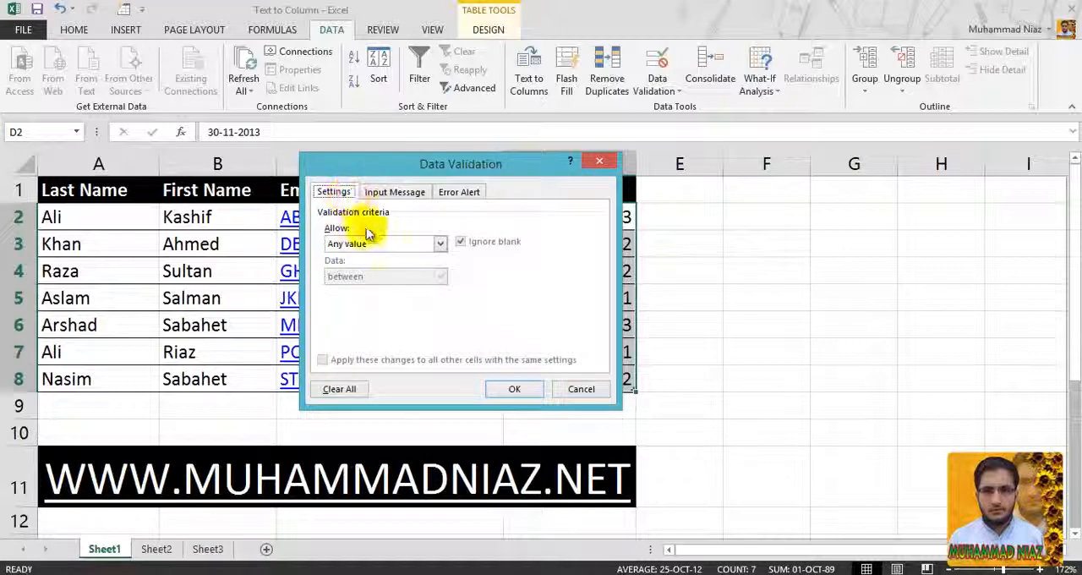
click(459, 191)
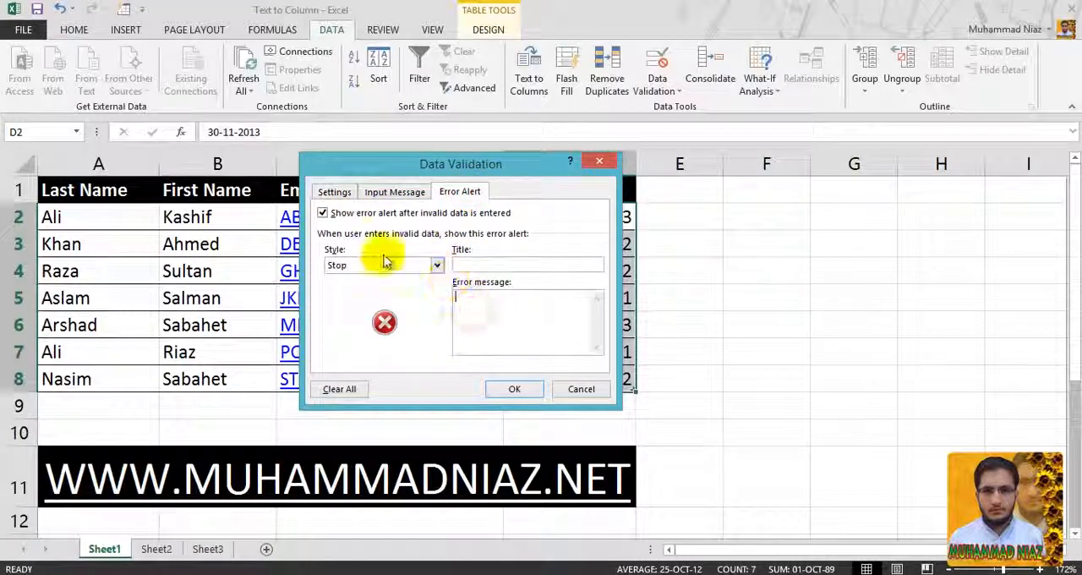
click(348, 190)
click(567, 389)
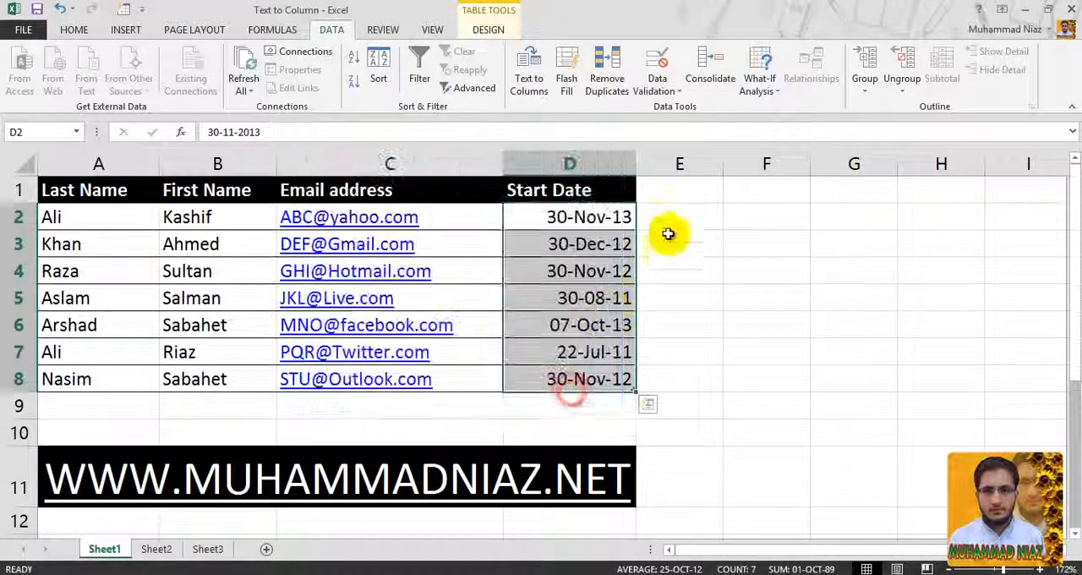
- Review the validation criteria, input message and error alert of the rule on cells E2:E8
drag(677, 222, 665, 383)
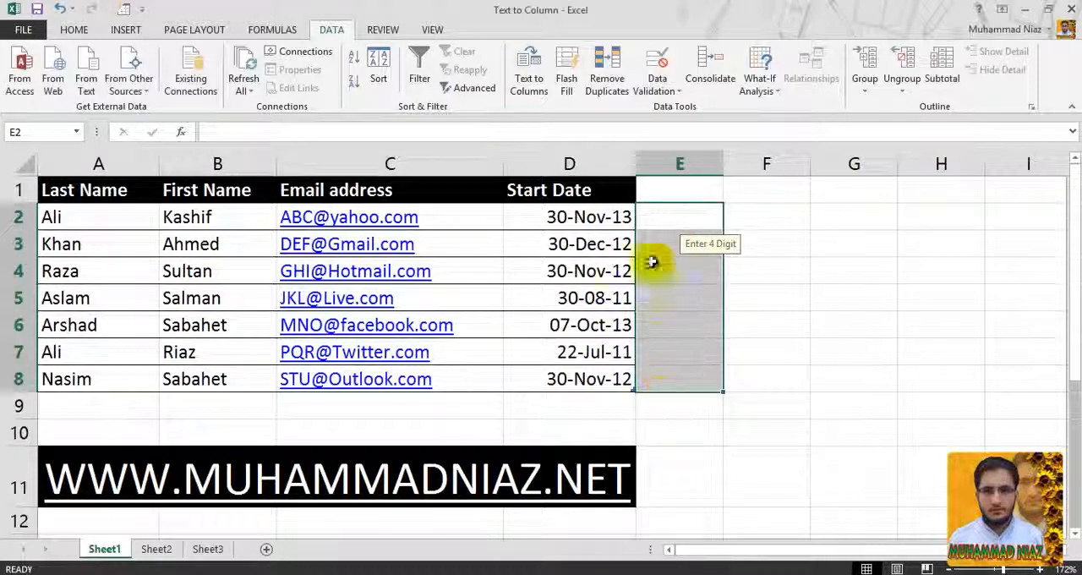
click(657, 63)
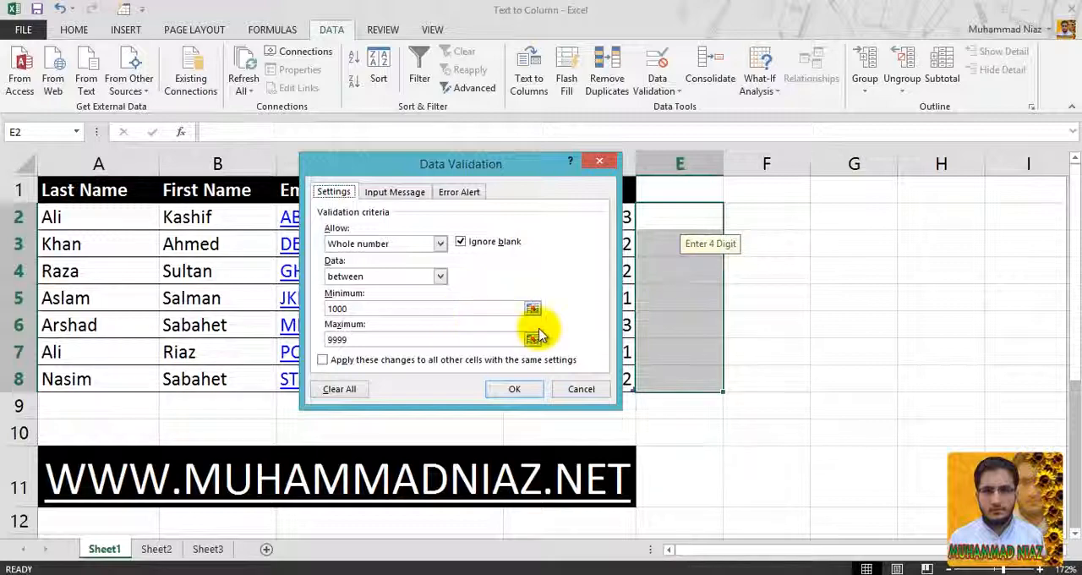
click(411, 195)
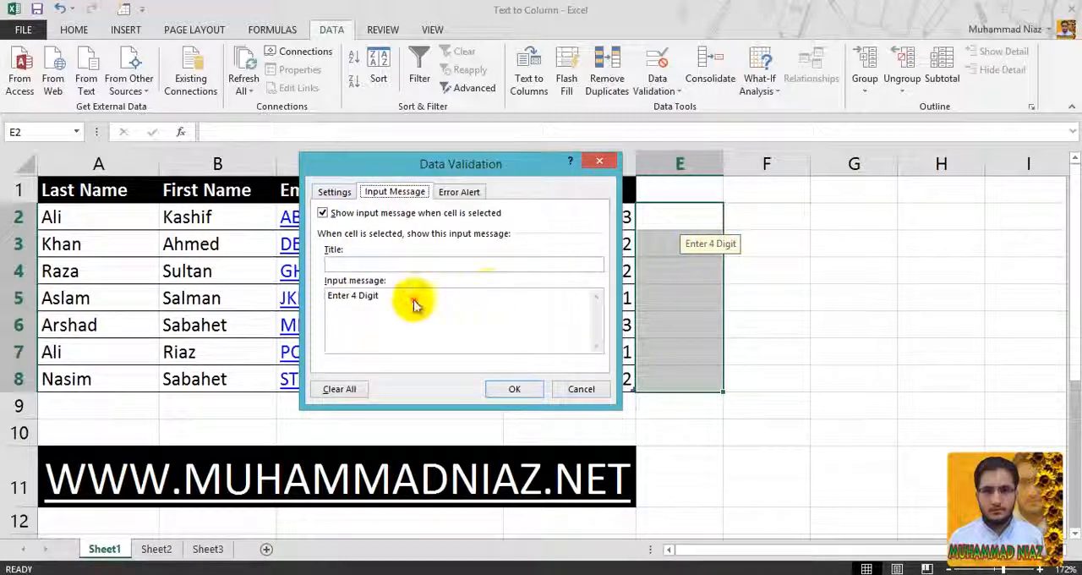
drag(415, 302, 314, 293)
click(342, 264)
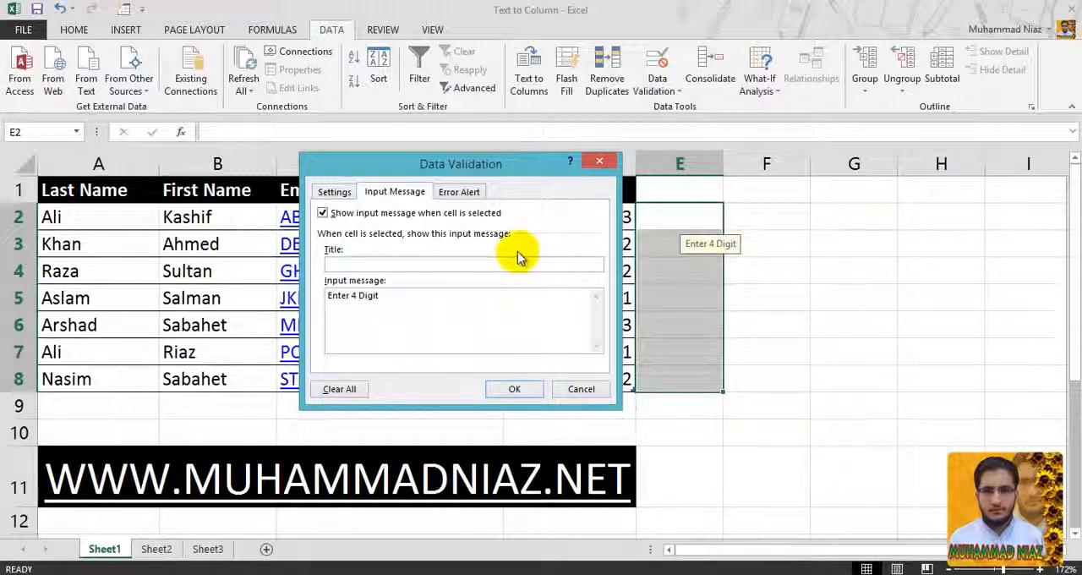
click(461, 195)
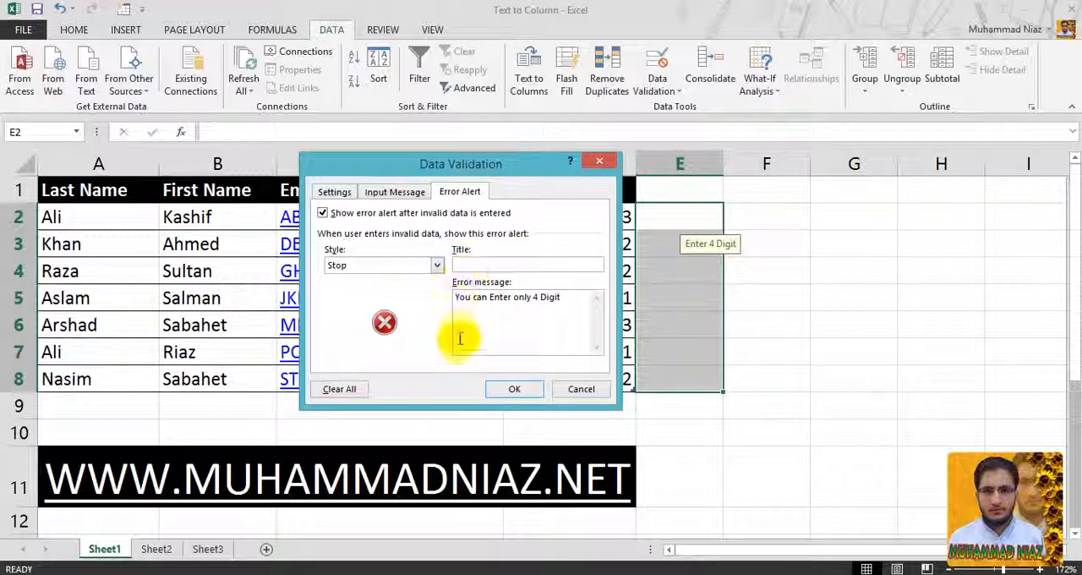
drag(572, 299, 457, 301)
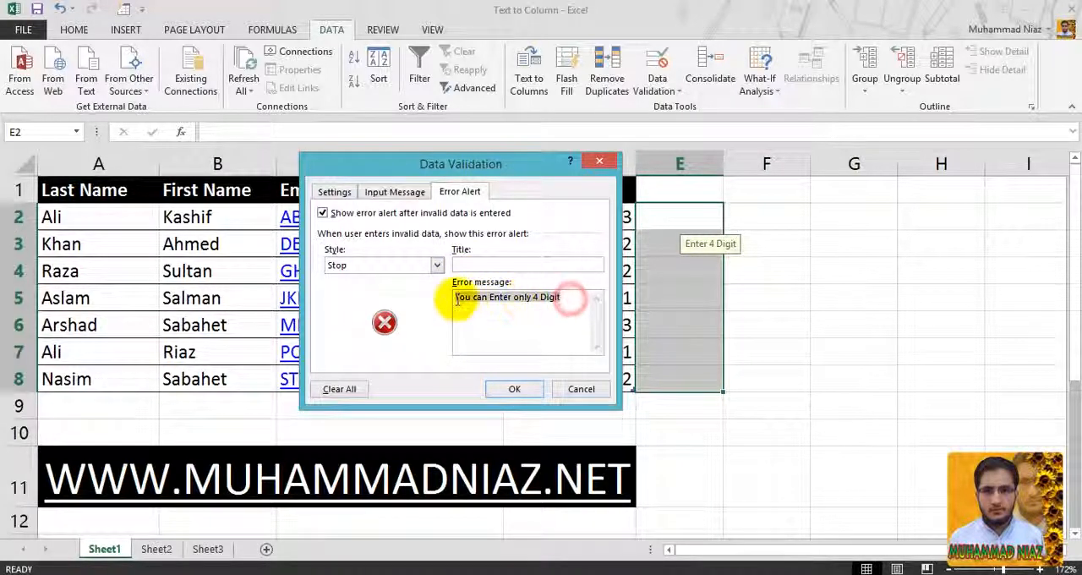
click(468, 307)
click(482, 264)
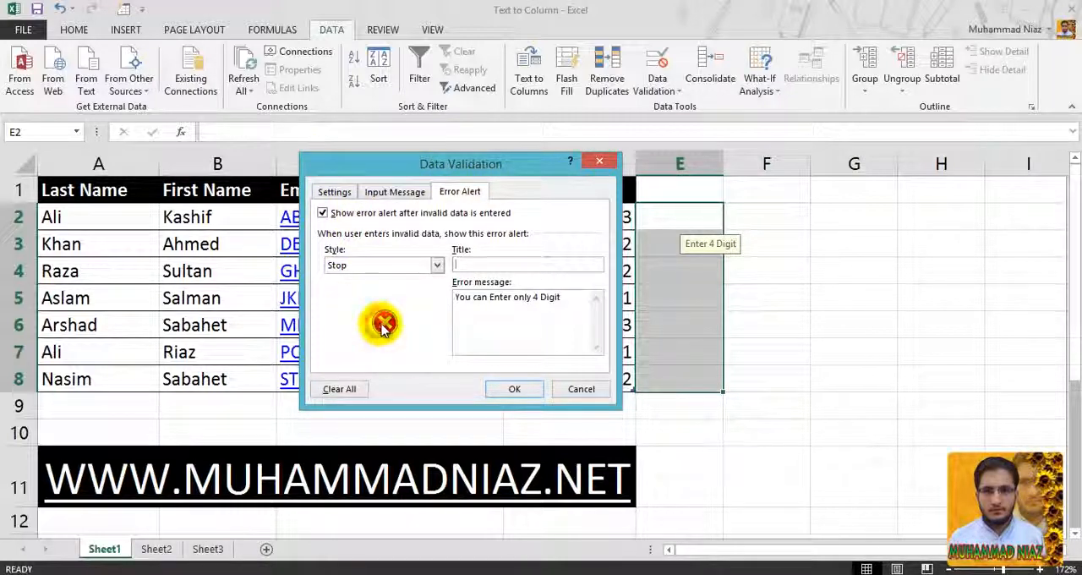
- Change the error alert style for cells E2:E8 to Warning and apply the rule
click(405, 263)
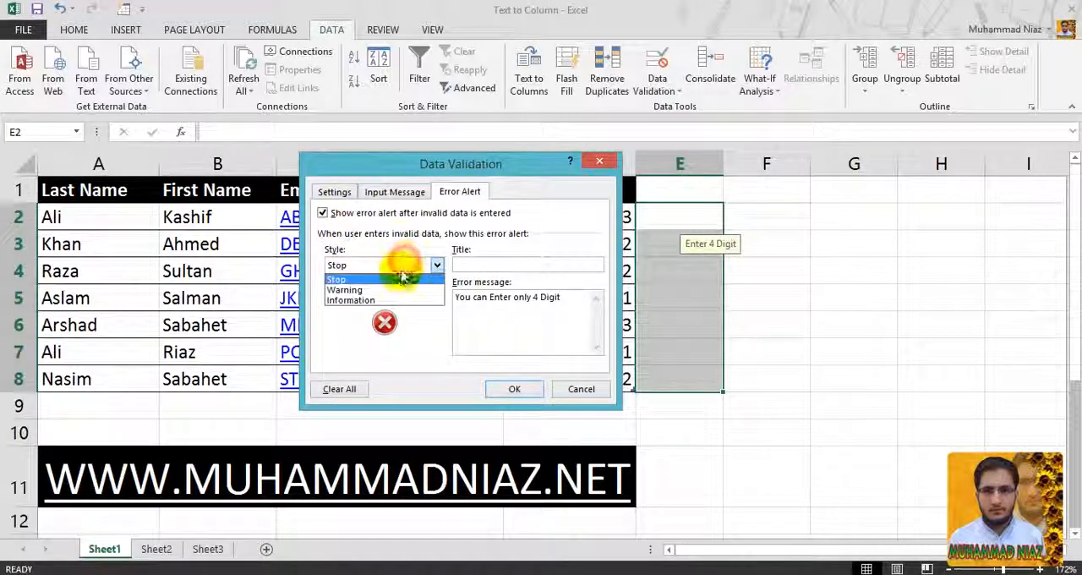
click(400, 291)
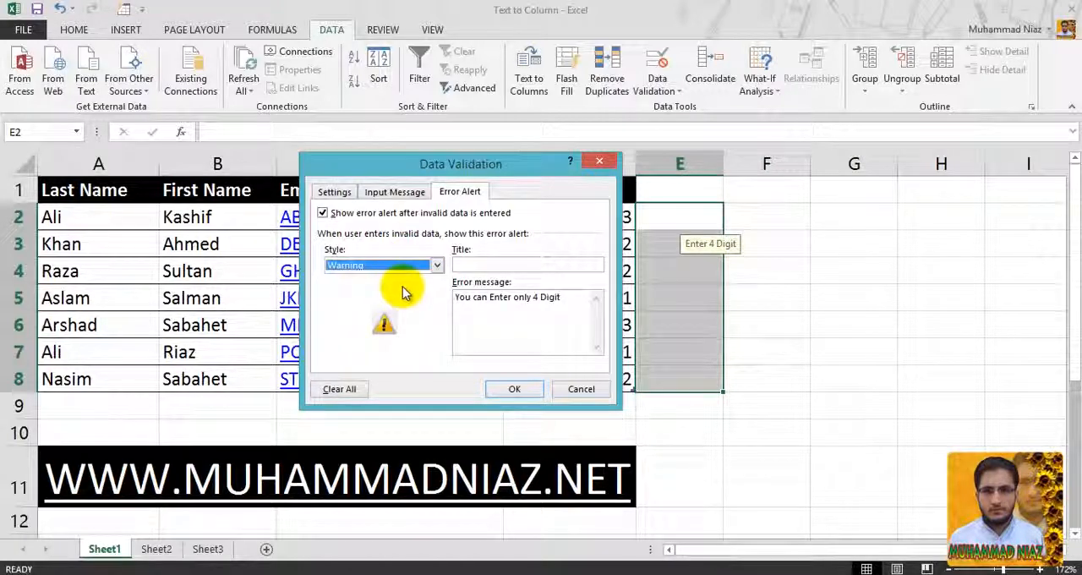
click(510, 265)
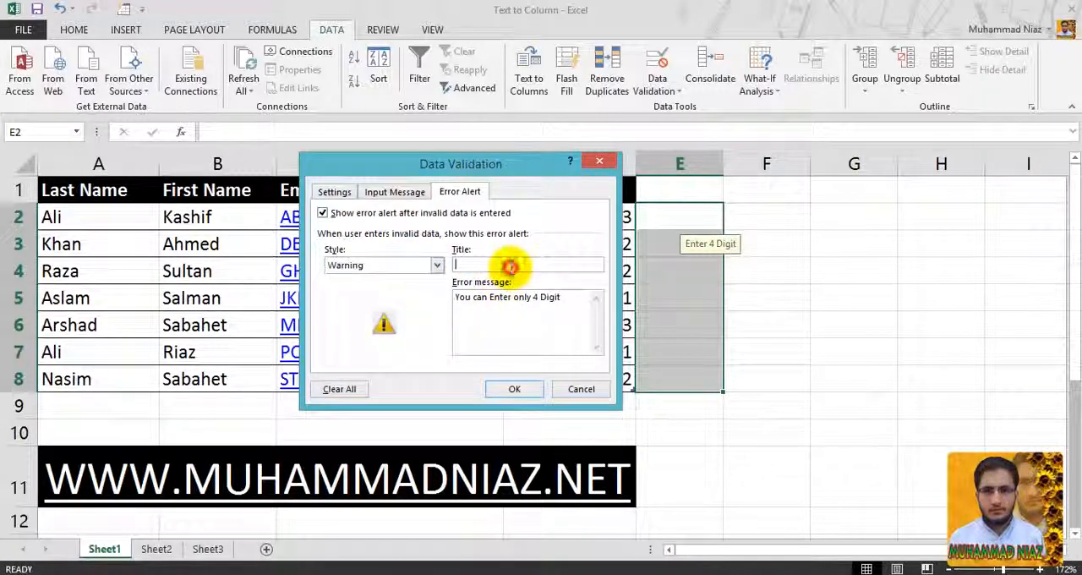
click(430, 265)
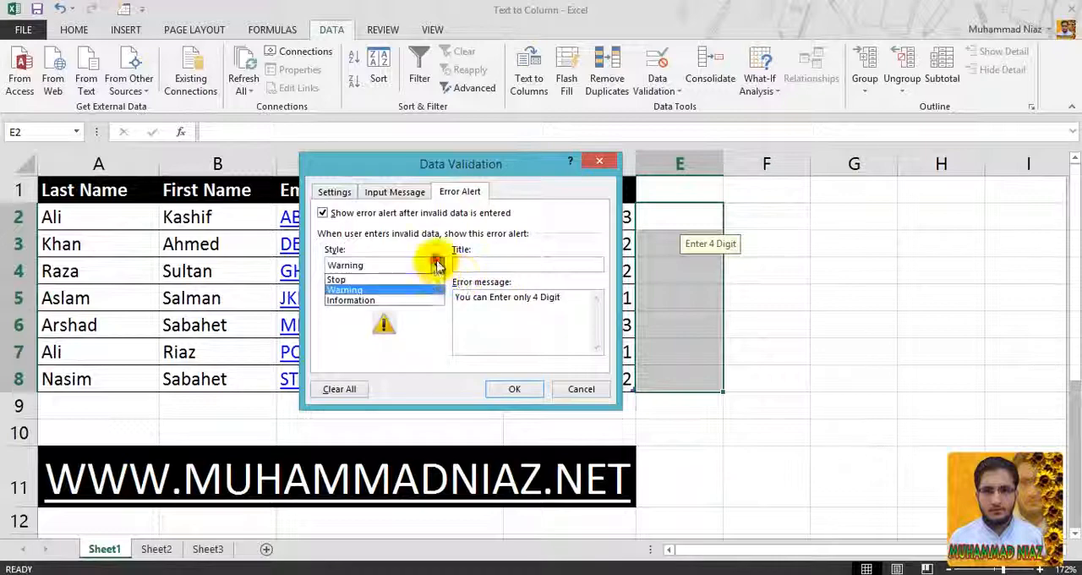
click(427, 290)
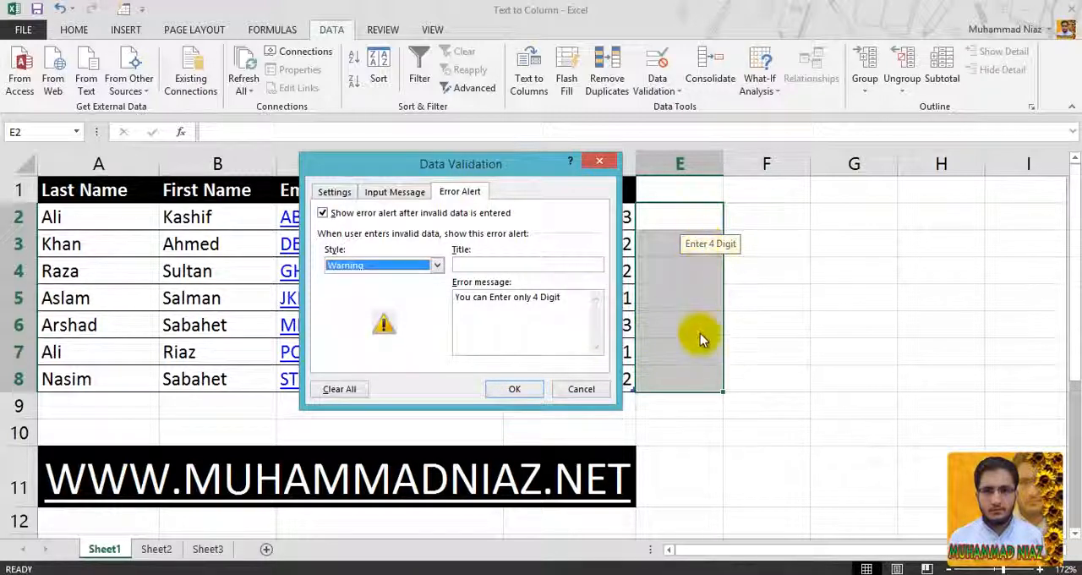
click(515, 388)
- Enter 999 in cell E2 and choose to continue despite the validation warning
click(657, 227)
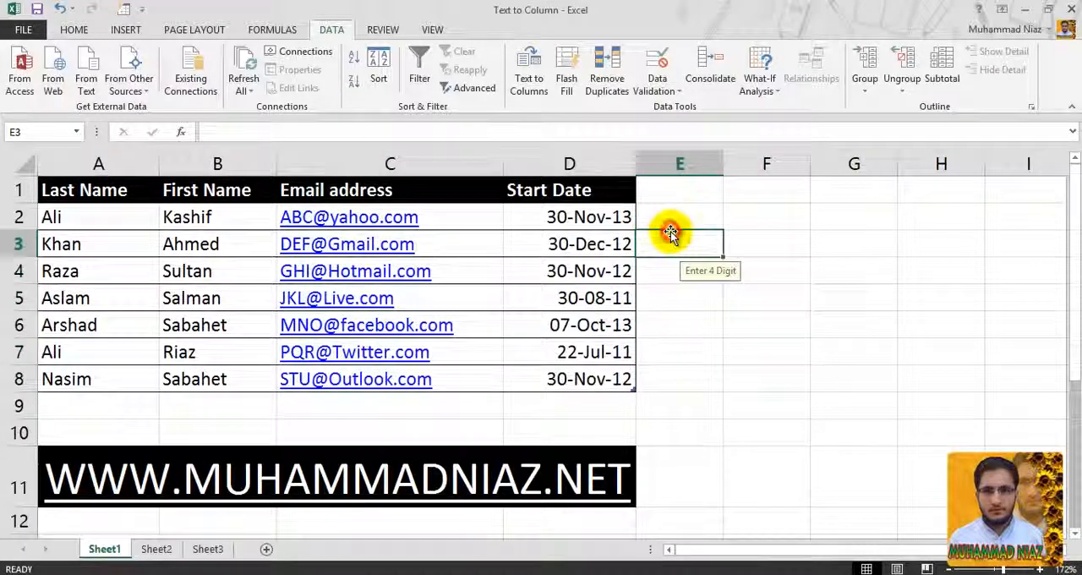
text(999)
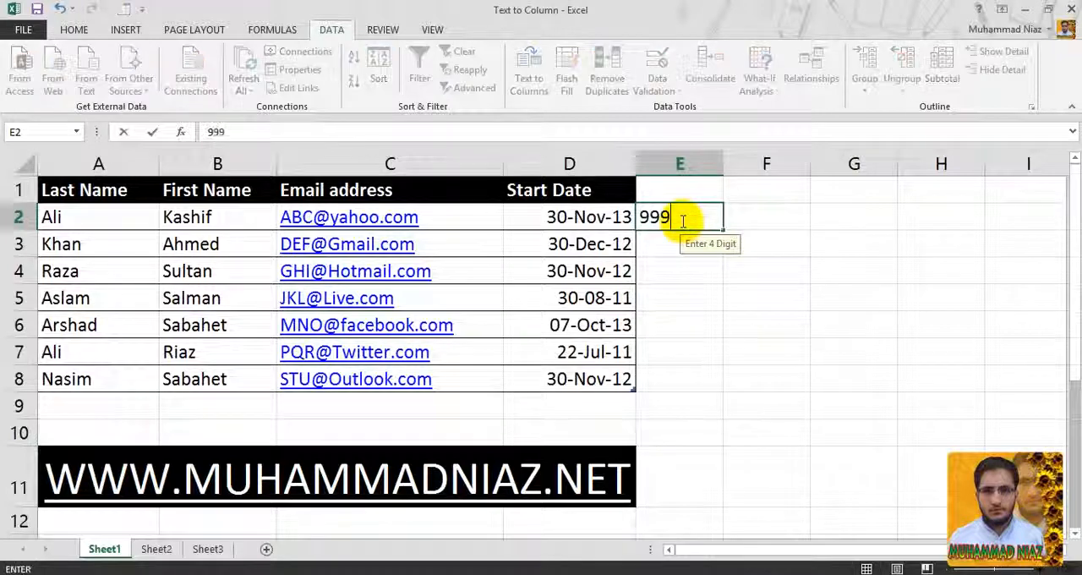
key(Return)
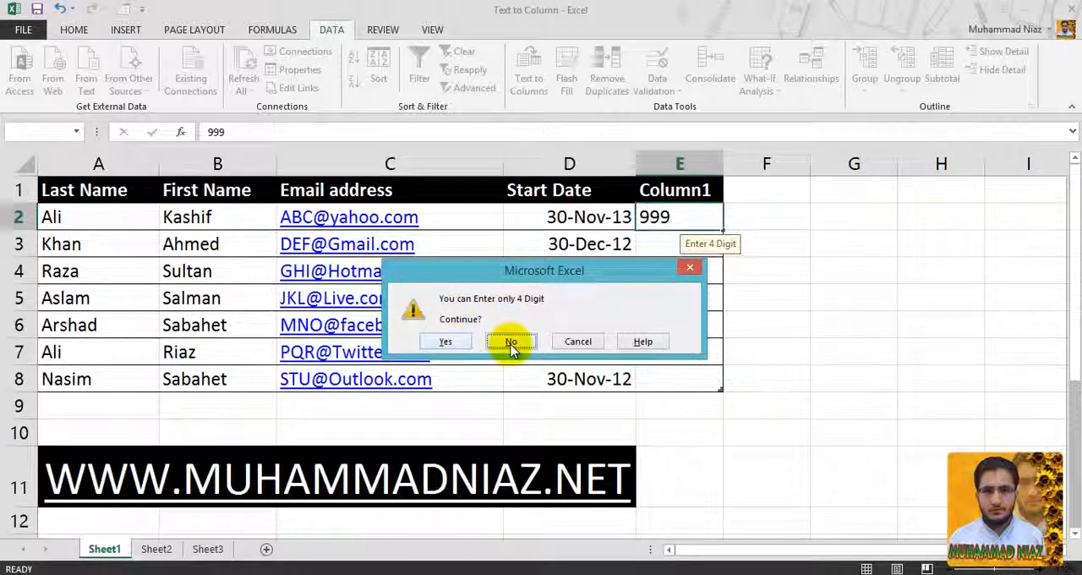
click(446, 342)
- Display the field type information for the data validation error in cell E2, and close it
click(679, 219)
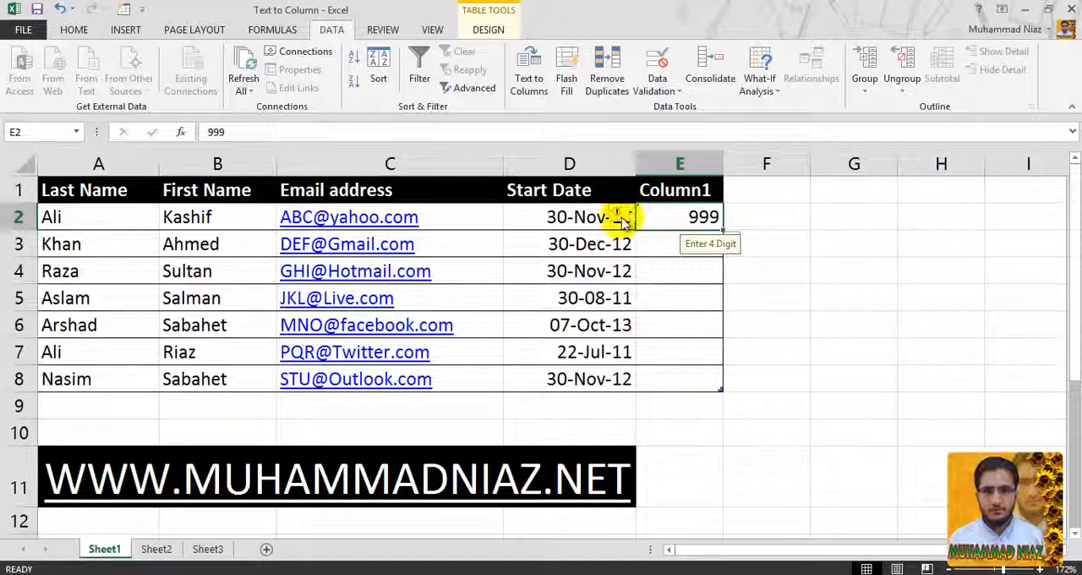
click(624, 220)
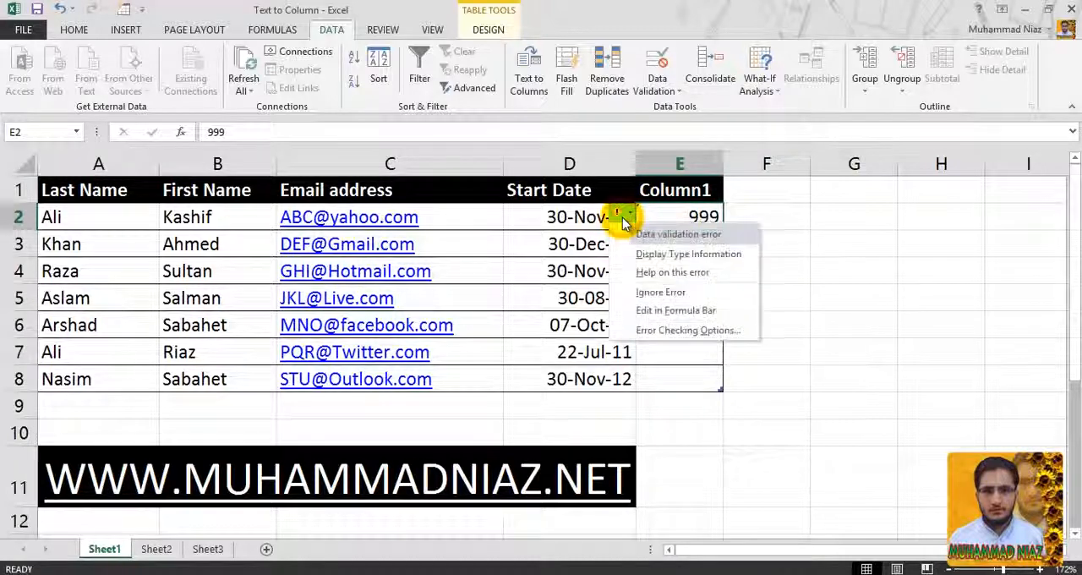
click(664, 255)
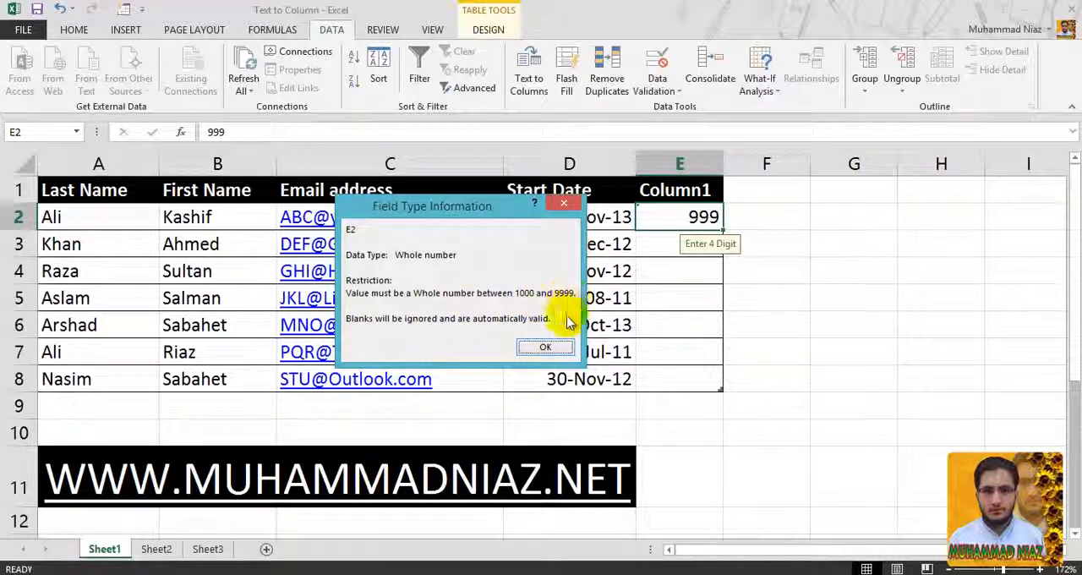
click(551, 346)
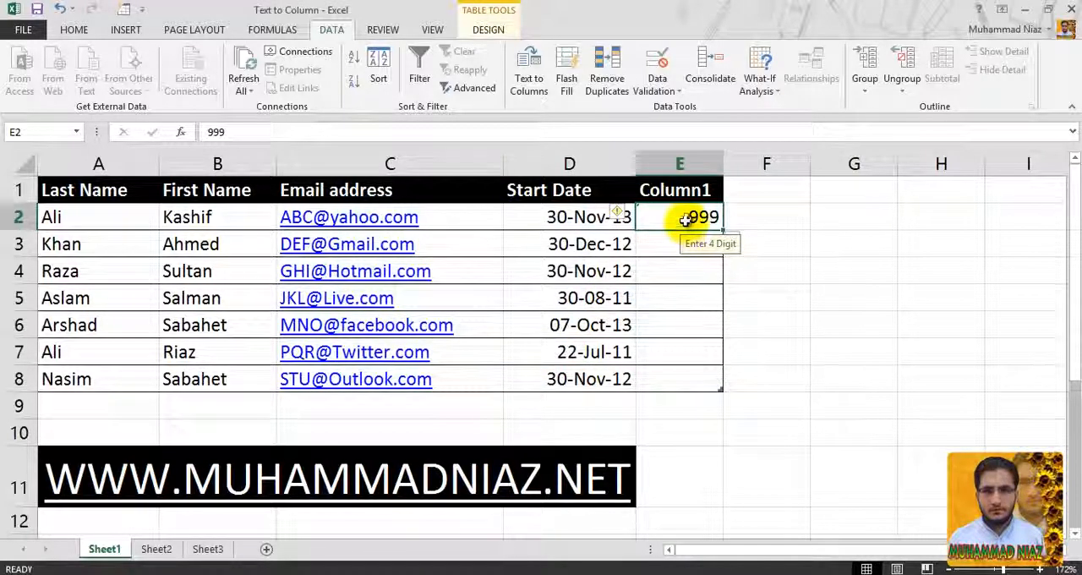
- Change the error alert style of the validation rule on cells E2:E8 to Information and apply it
drag(686, 227, 660, 374)
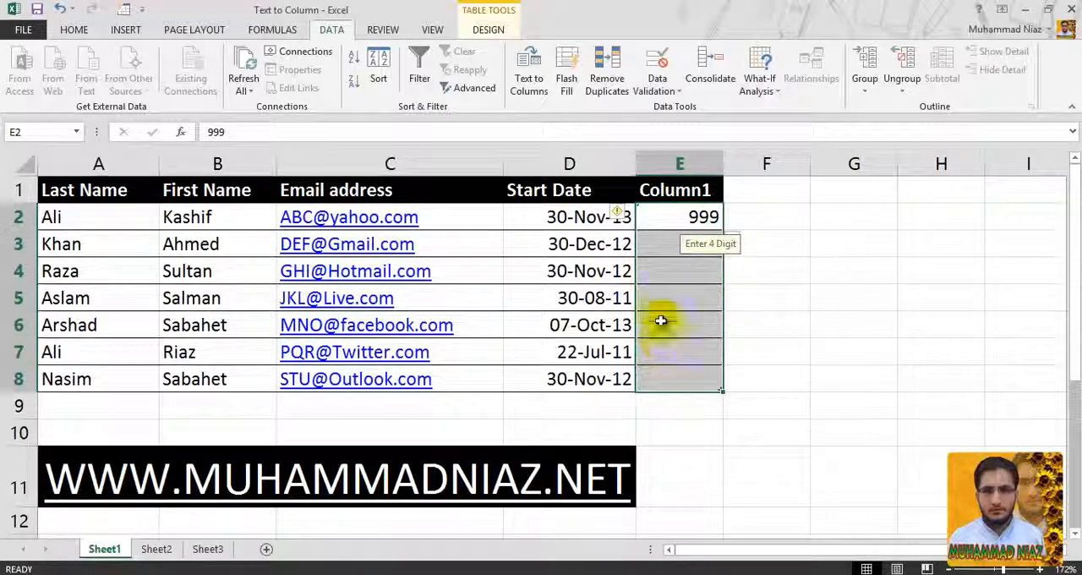
click(657, 67)
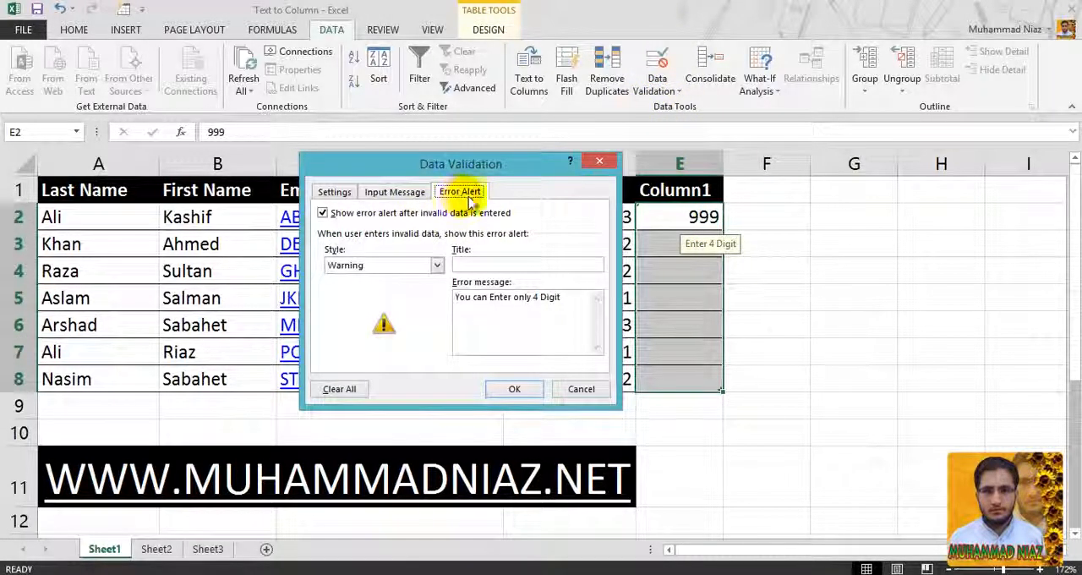
click(423, 265)
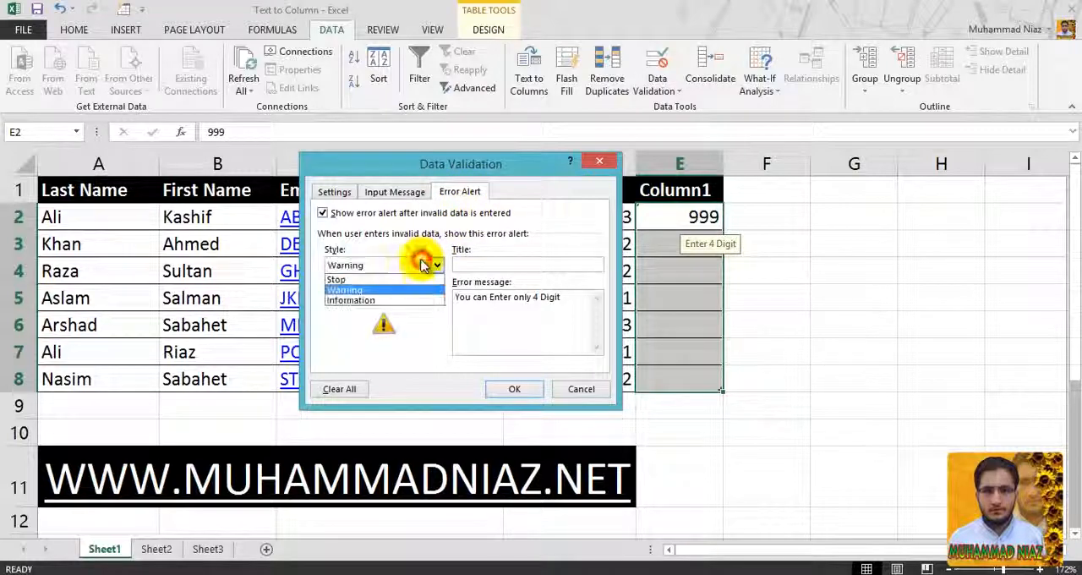
click(392, 298)
click(397, 265)
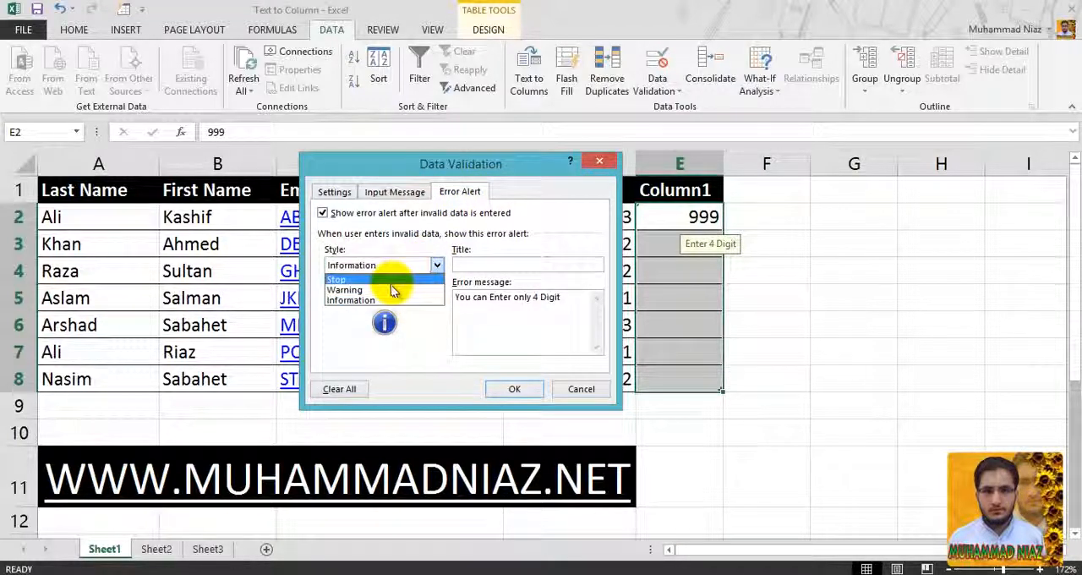
click(385, 301)
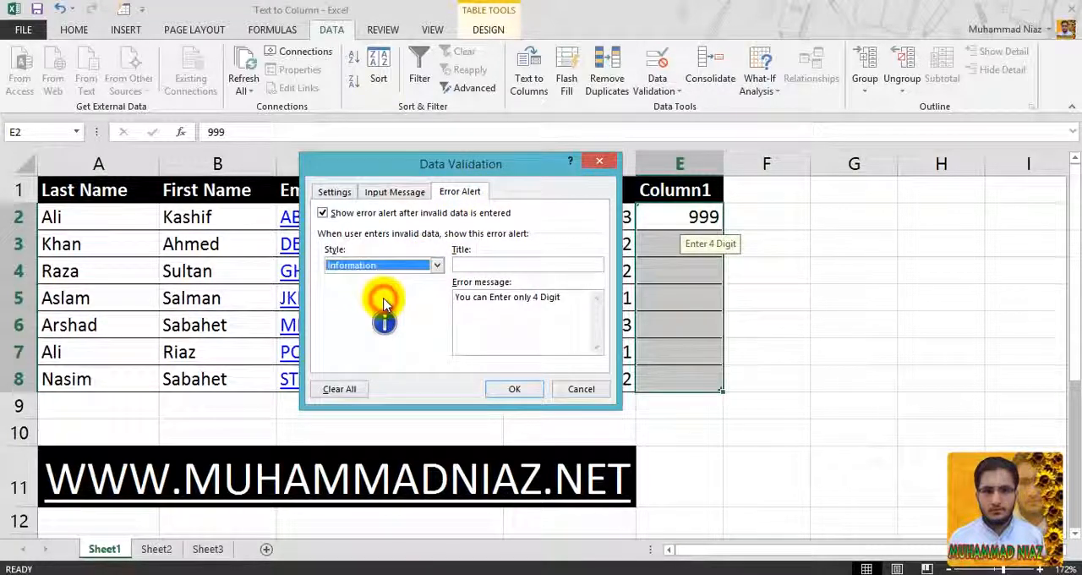
click(499, 388)
- Enter 999 in cell E2 and accept the entry despite the information alert
click(702, 219)
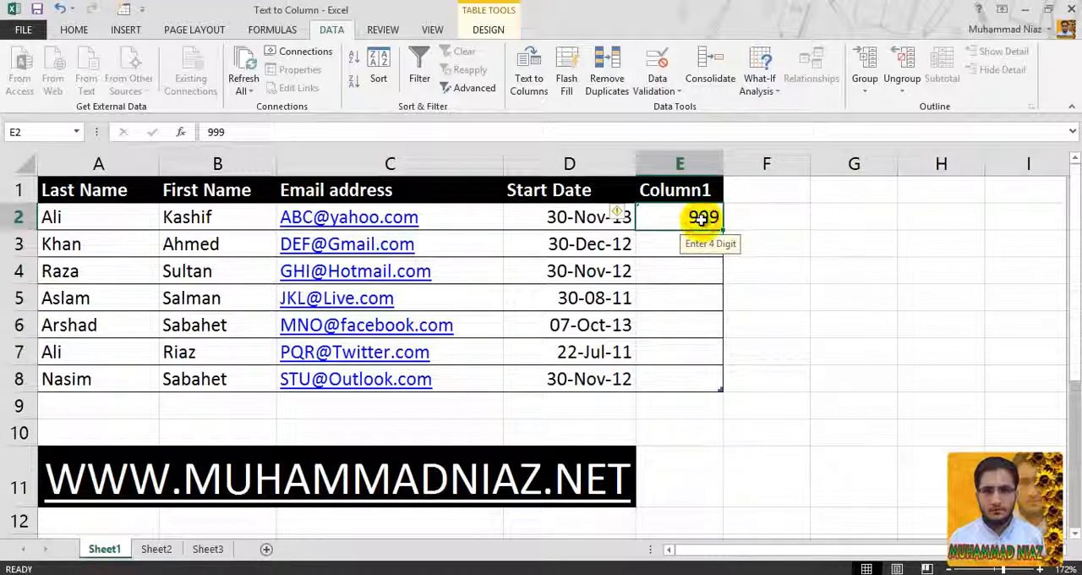
text(99)
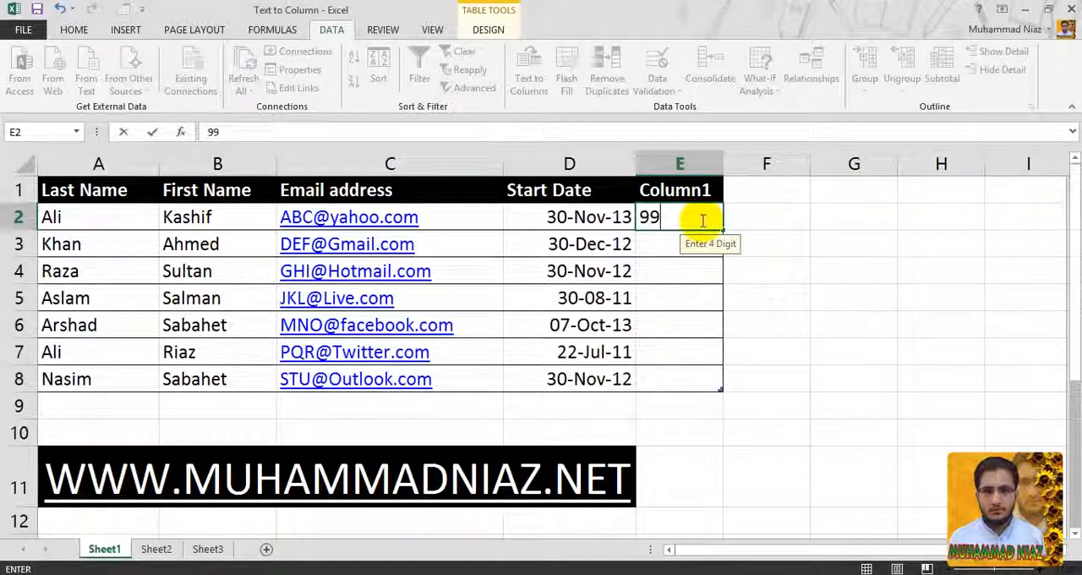
key(Return)
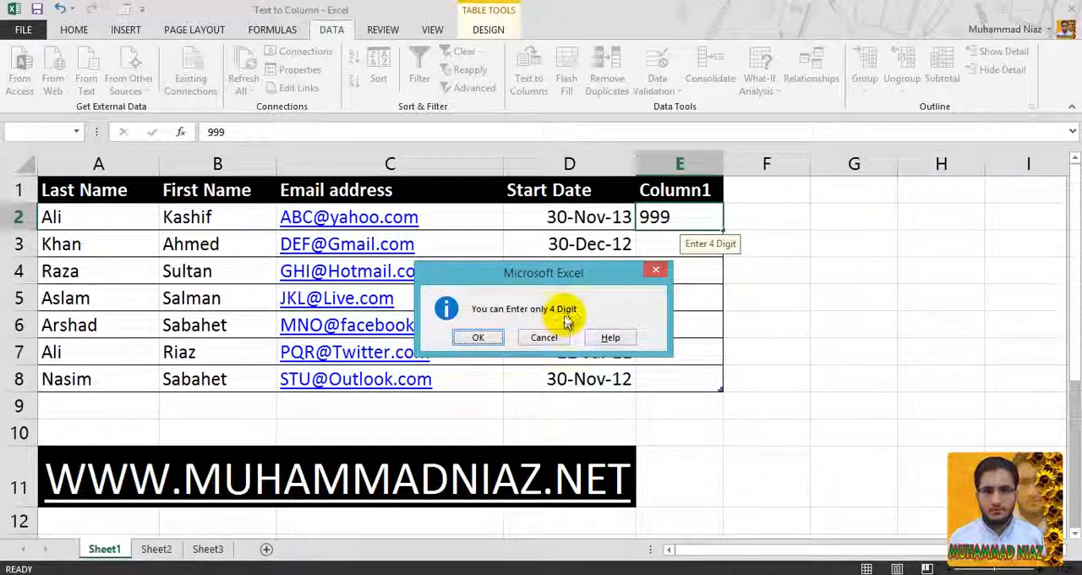
click(479, 338)
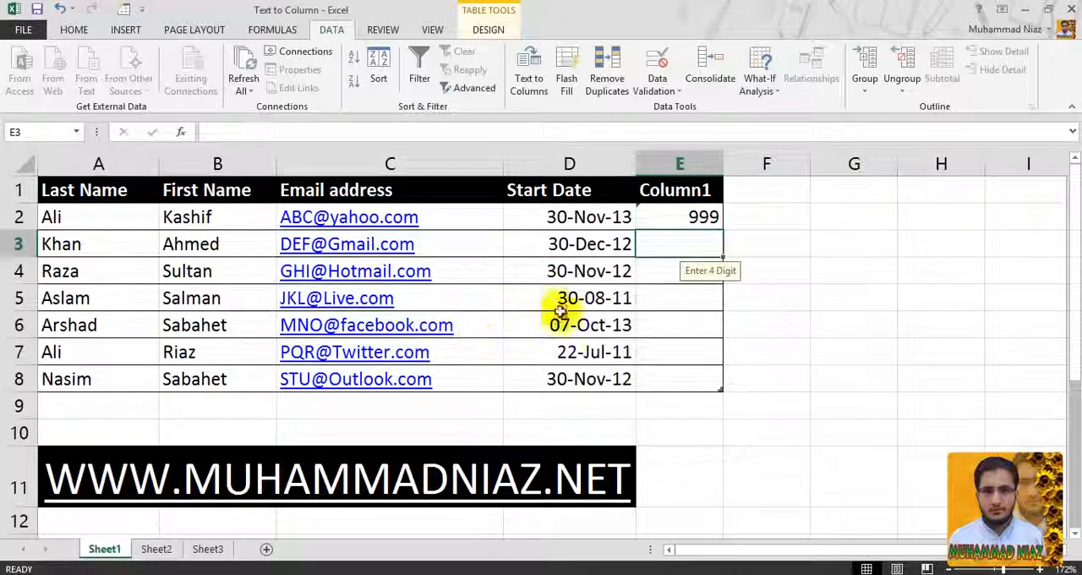
- Review the error alert styles and allowed data types available for cells E2:E8, leaving the rule without changes
drag(702, 212, 695, 372)
click(664, 61)
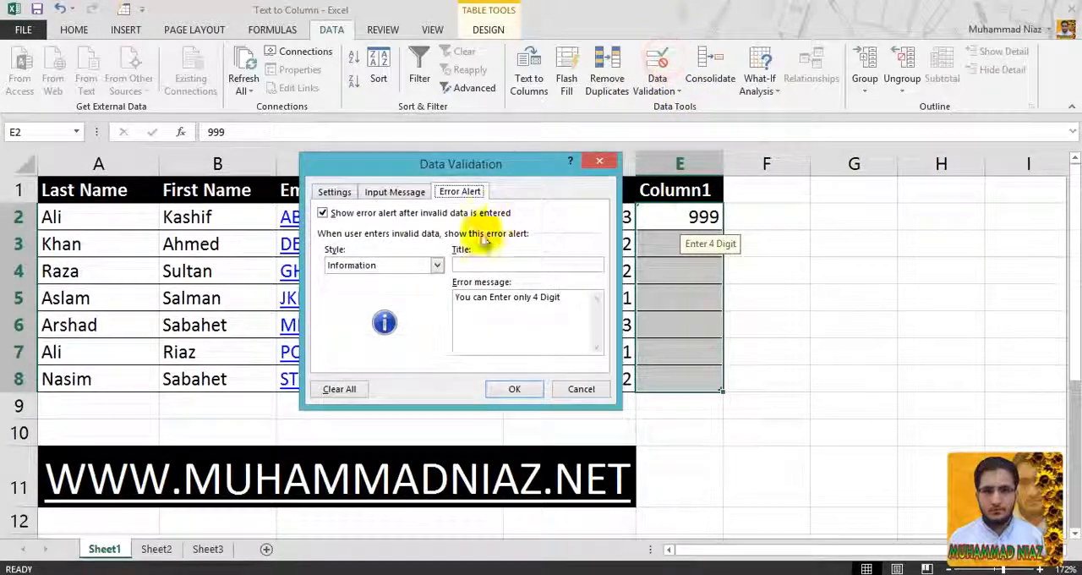
click(391, 266)
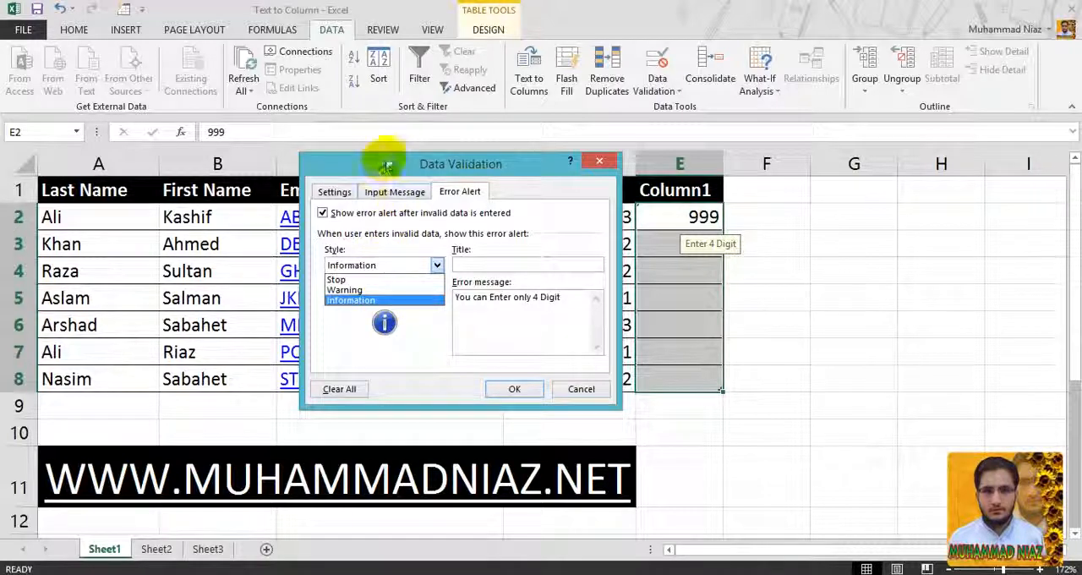
click(334, 192)
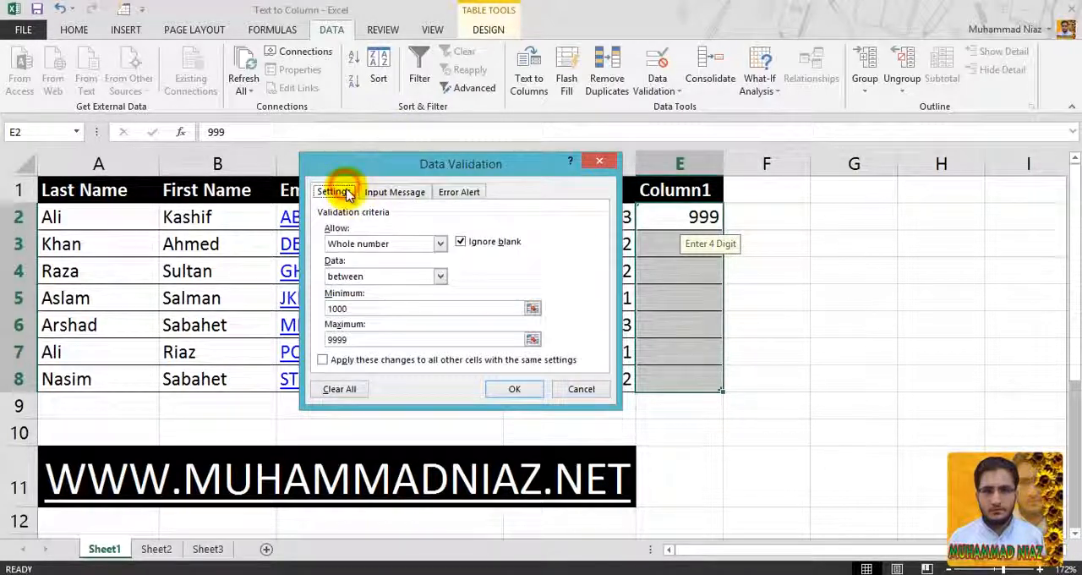
click(398, 244)
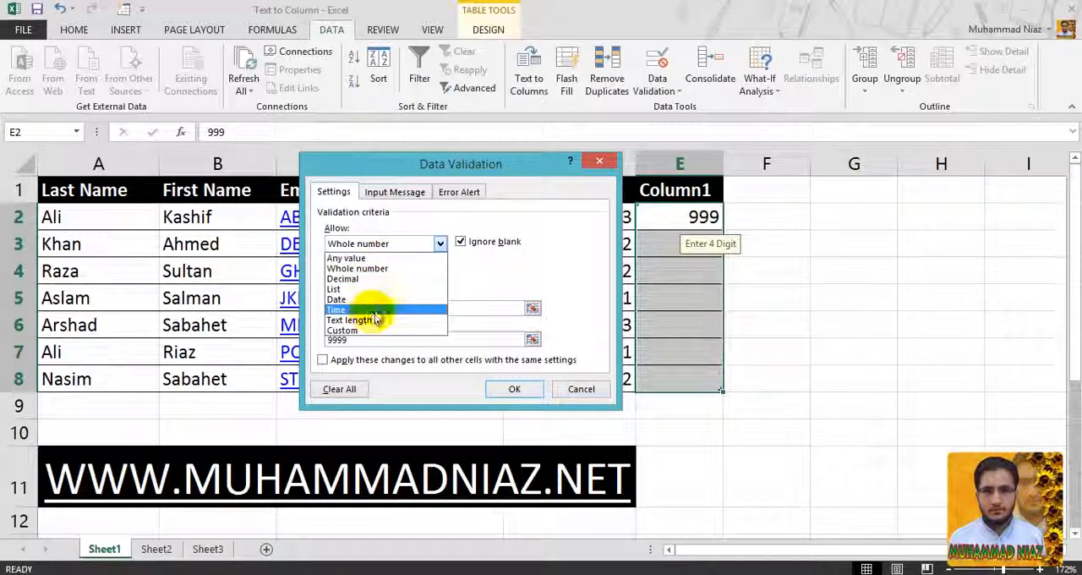
click(465, 277)
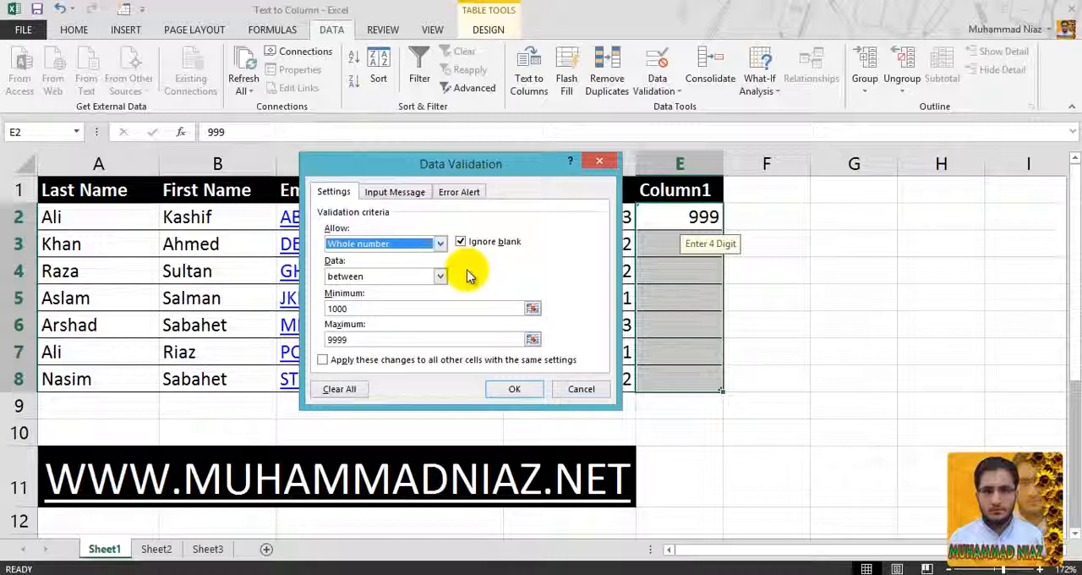
click(406, 242)
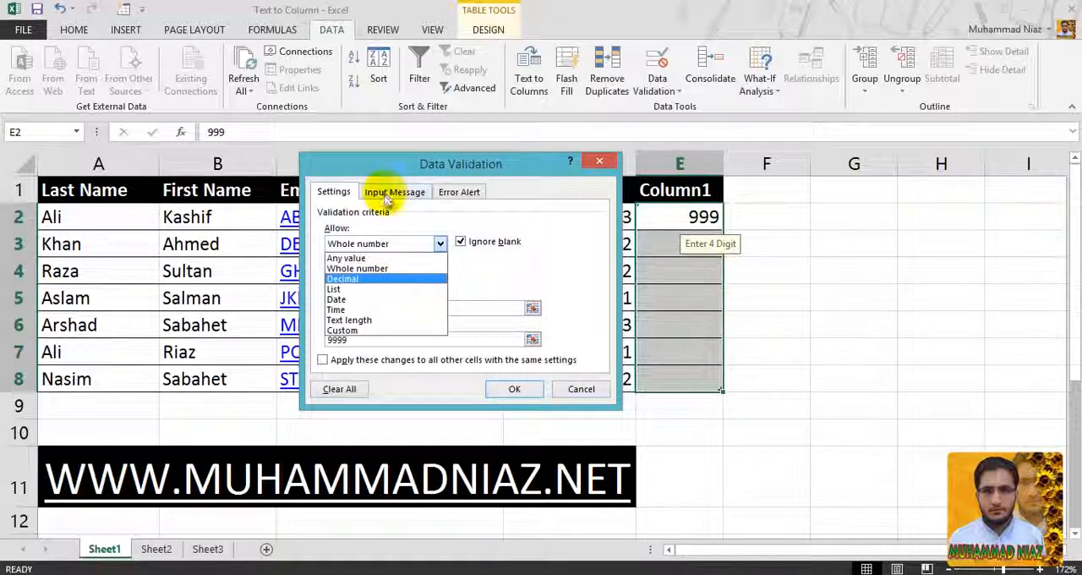
click(567, 387)
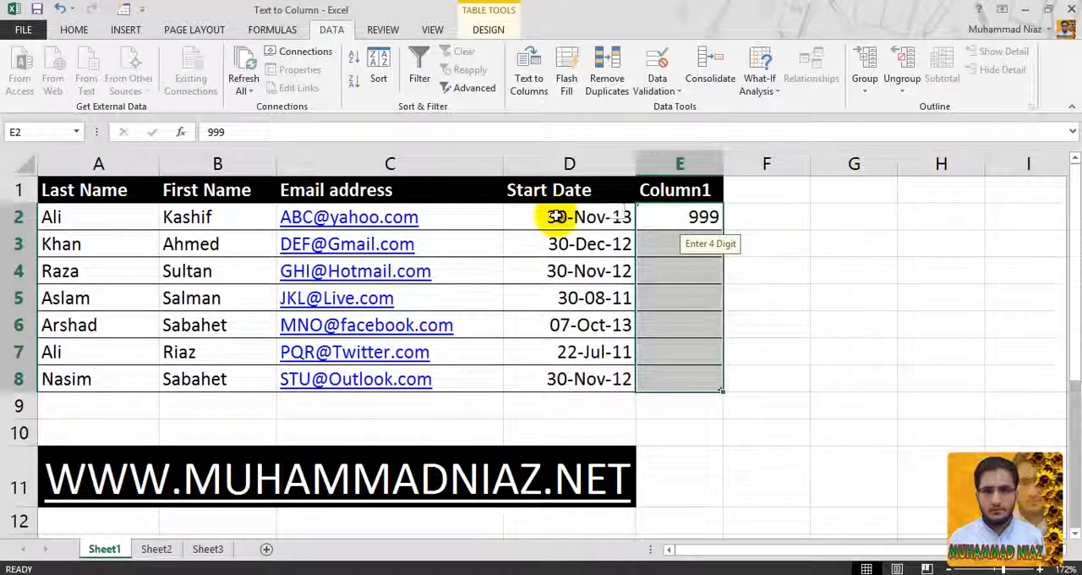
- Try a data validation rule on Start Date cells D2:D8 that allows dates with the equal to condition
drag(550, 216, 532, 372)
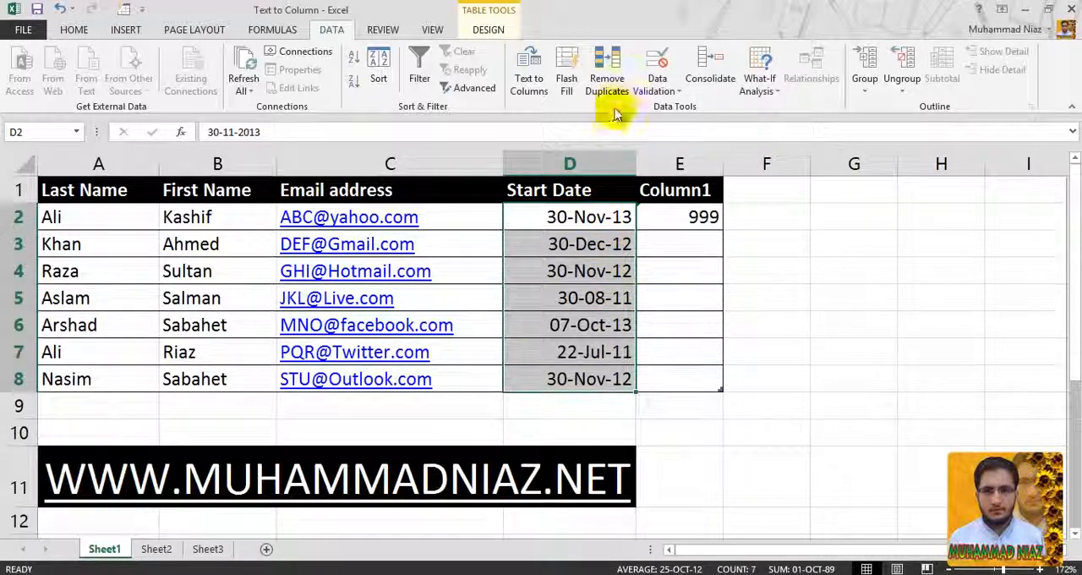
click(657, 63)
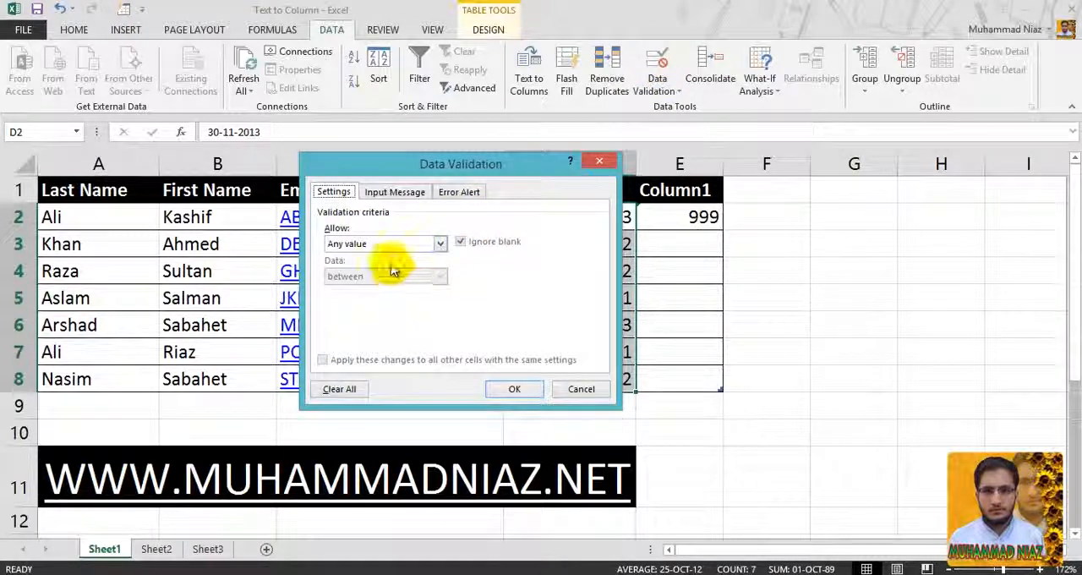
click(377, 243)
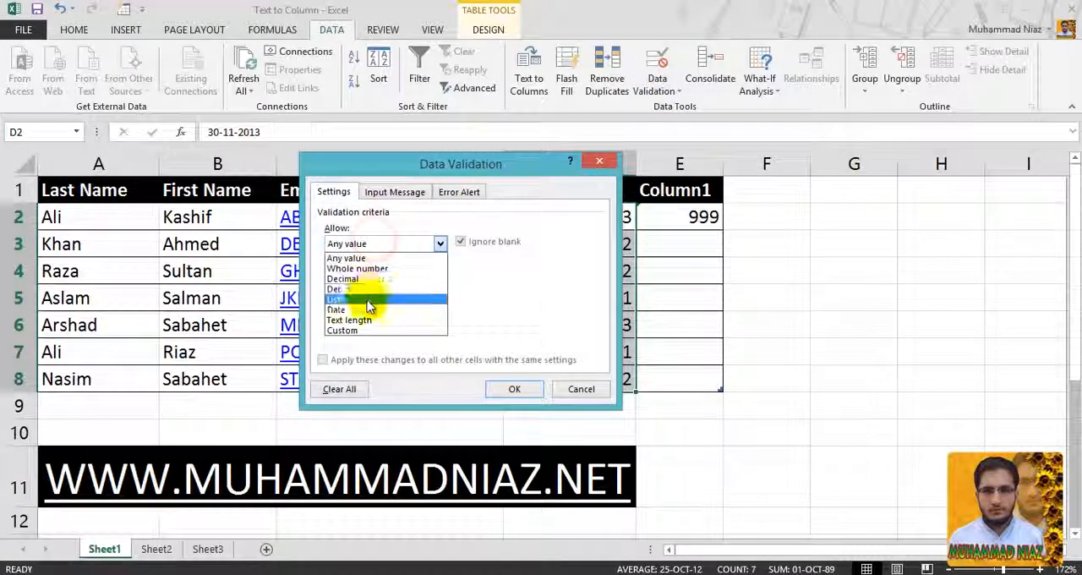
click(368, 299)
click(414, 280)
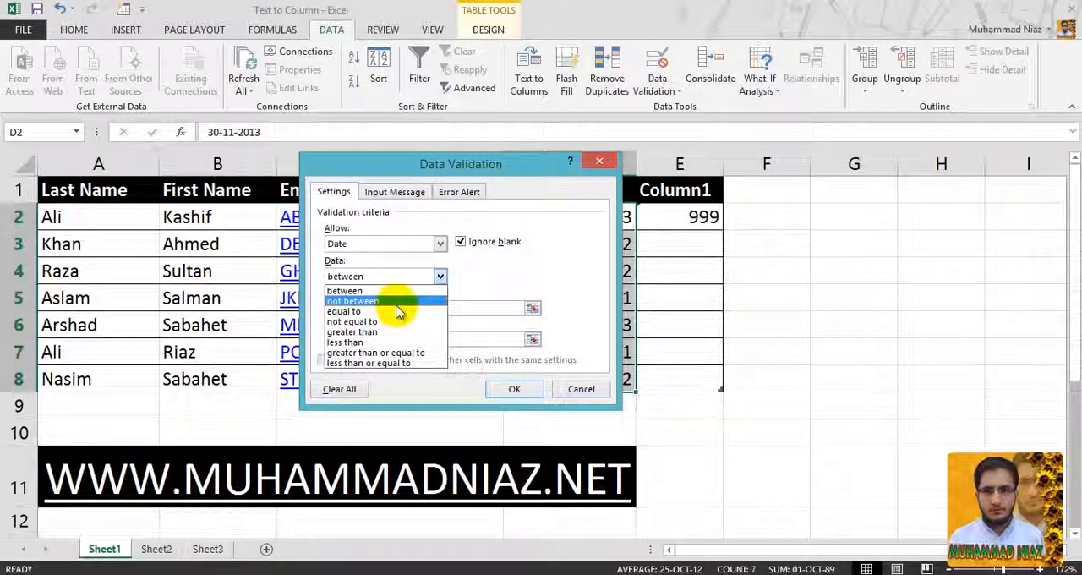
click(395, 311)
click(395, 310)
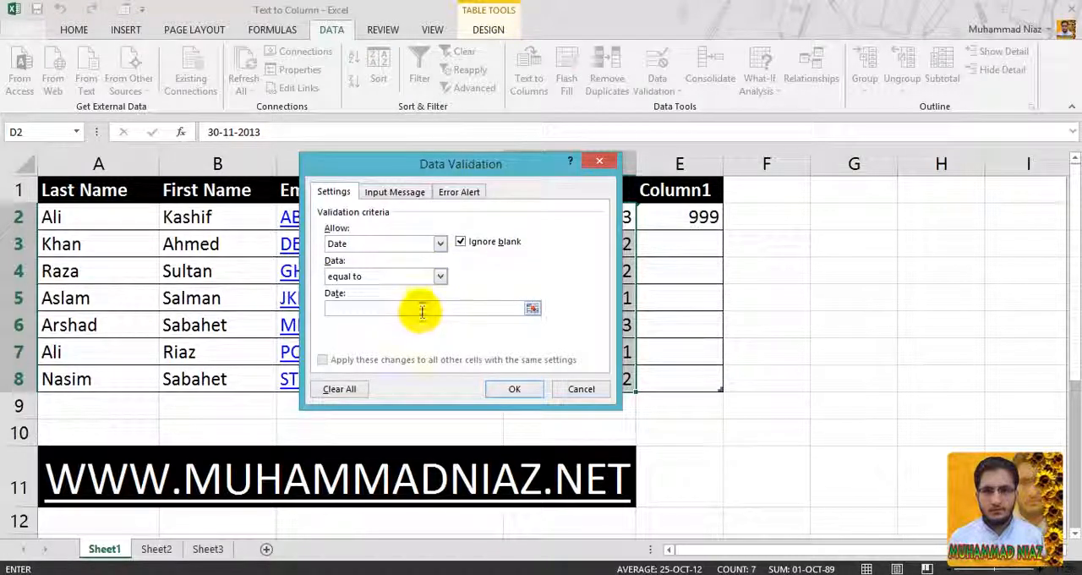
- Try the not equal to condition for the Start Date rule and look over the other comparison options
click(441, 278)
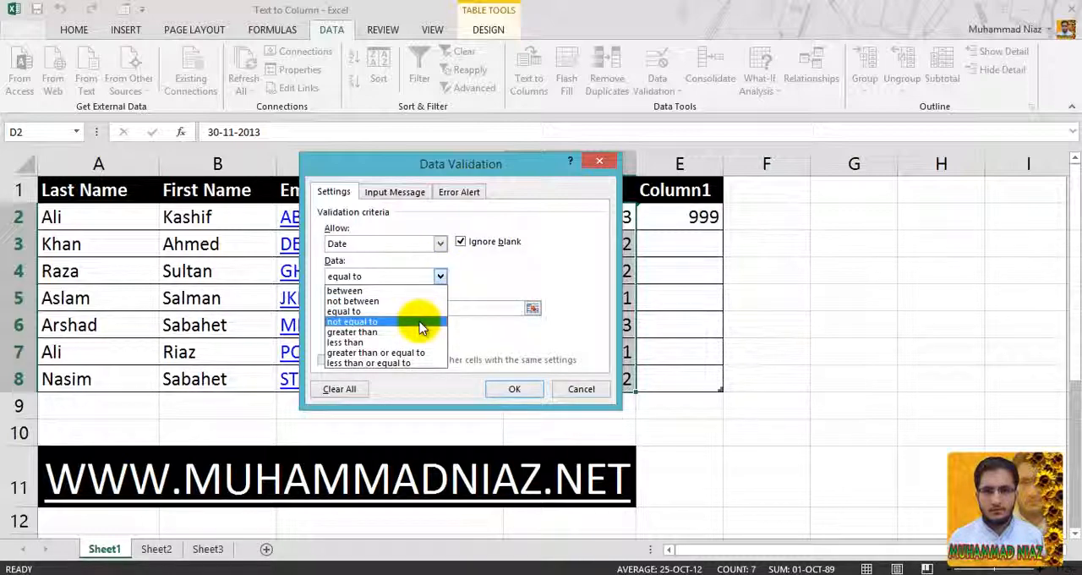
click(419, 322)
click(433, 310)
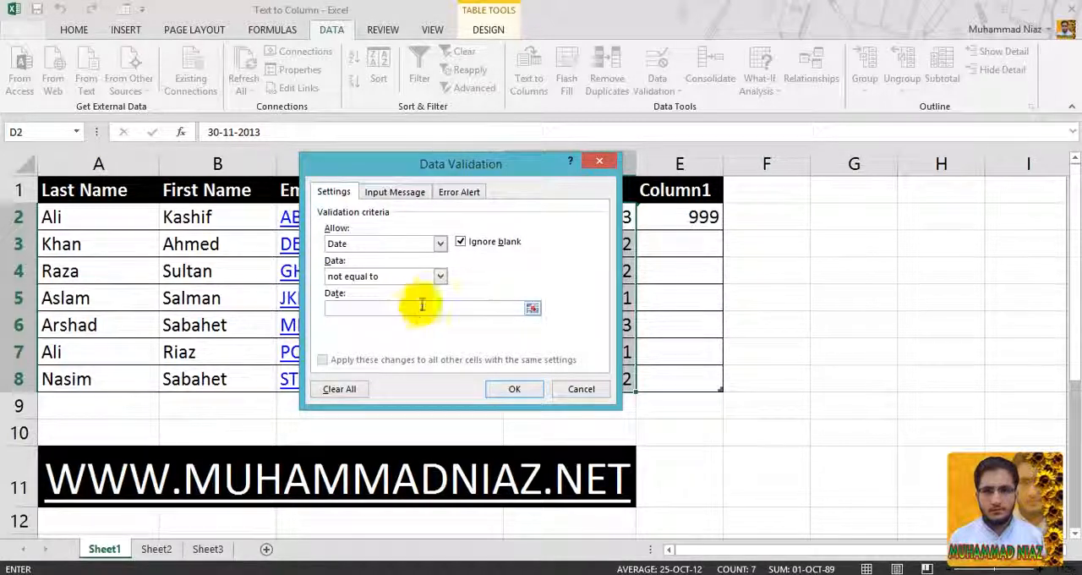
click(440, 276)
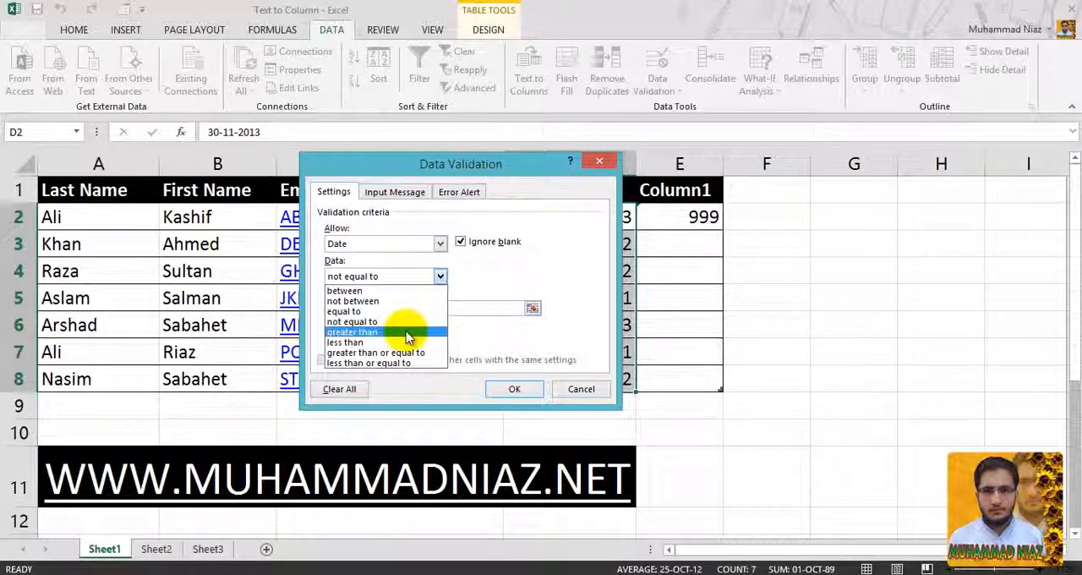
click(466, 308)
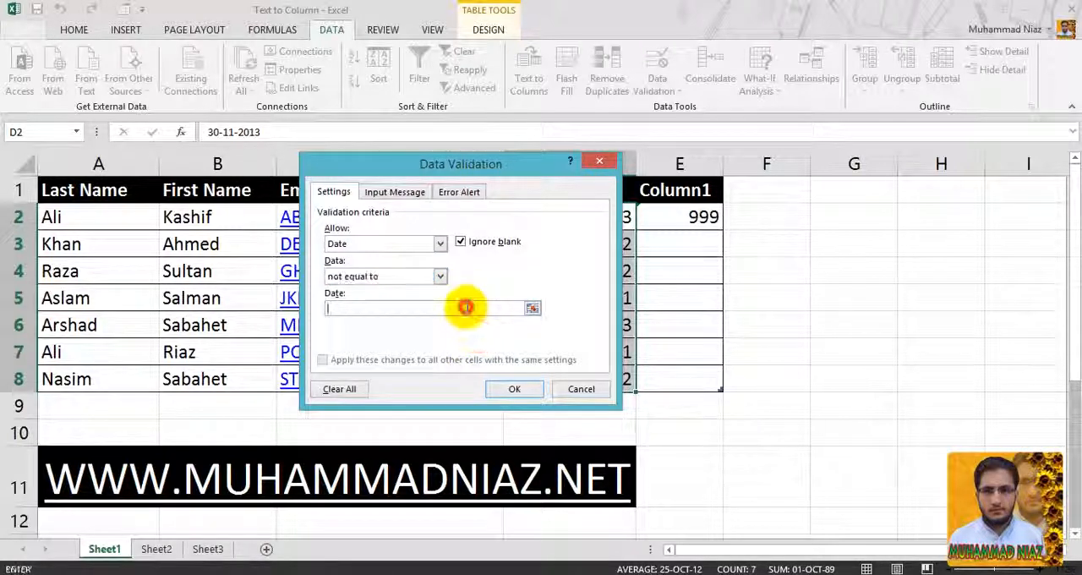
- Try the less than condition with a blank end date for the Start Date rule, and discard the rule
click(440, 276)
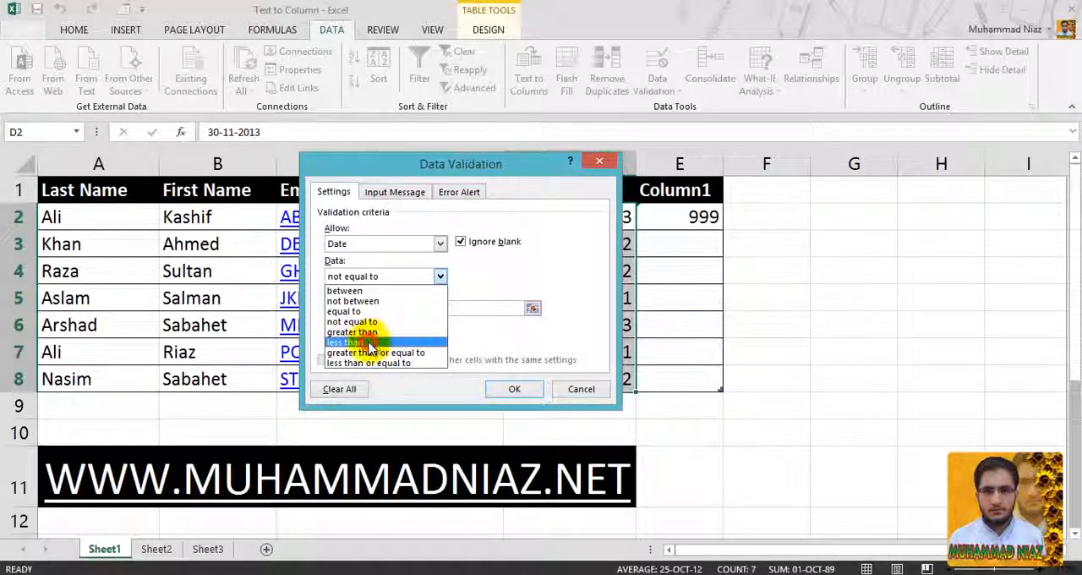
click(372, 343)
click(431, 310)
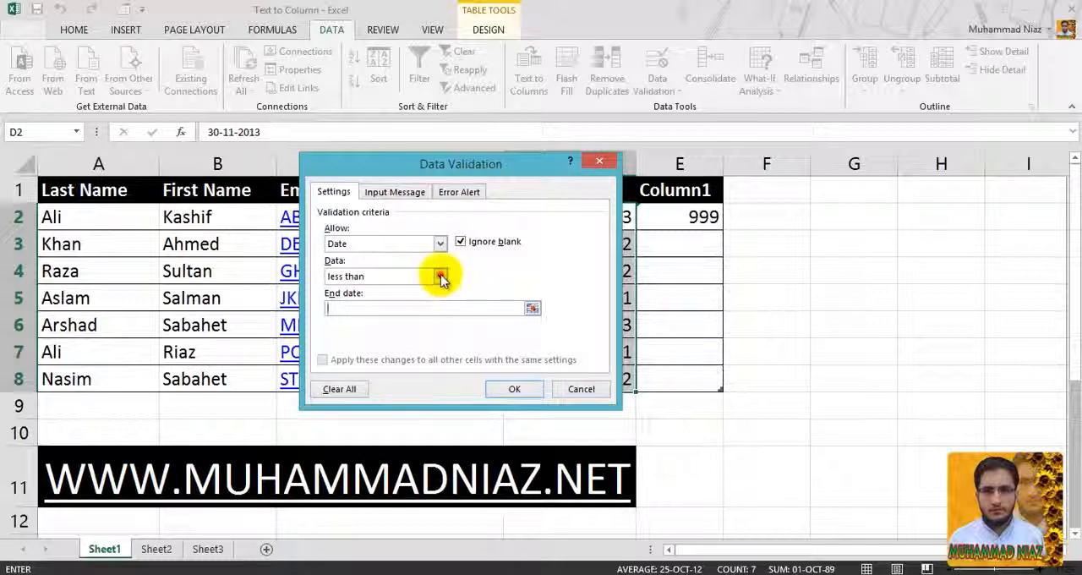
click(441, 277)
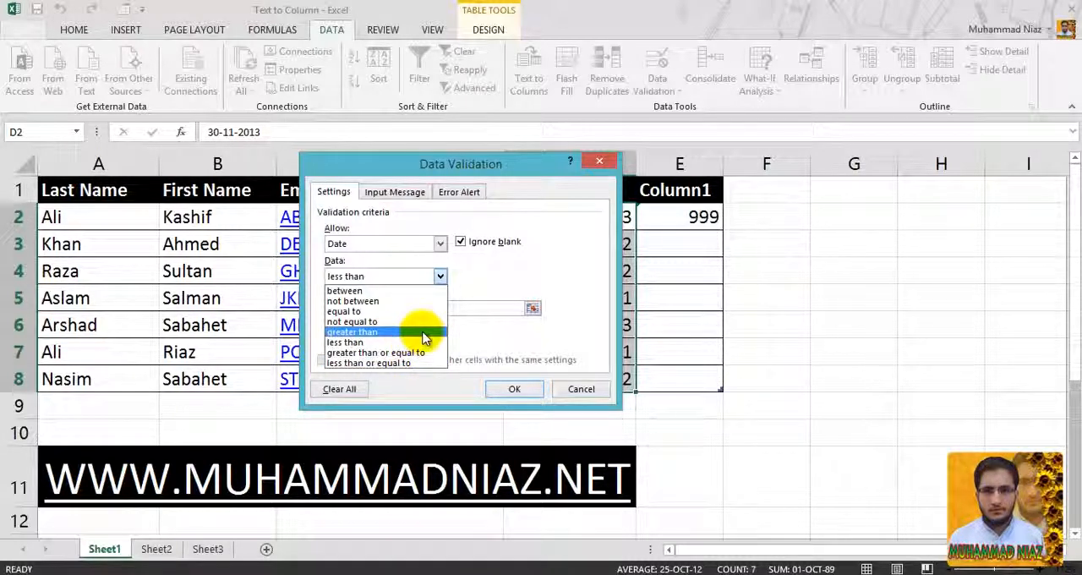
click(474, 311)
click(415, 196)
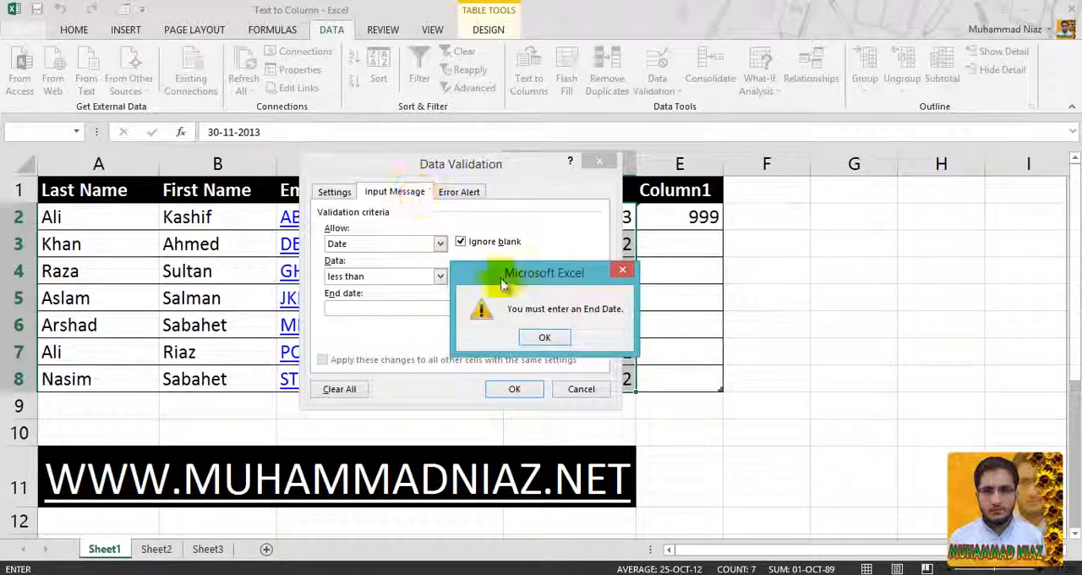
click(542, 337)
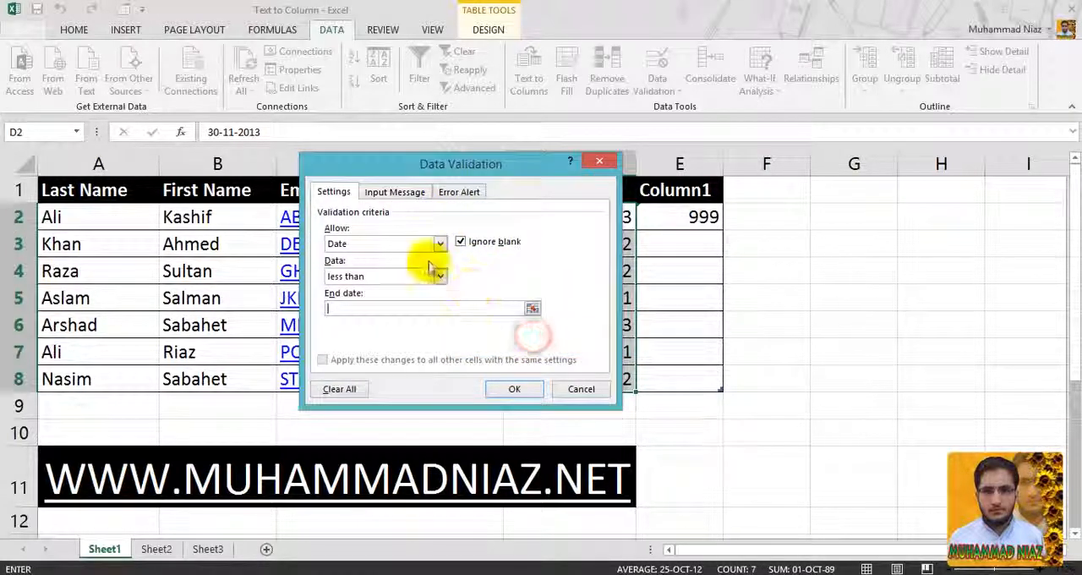
click(565, 389)
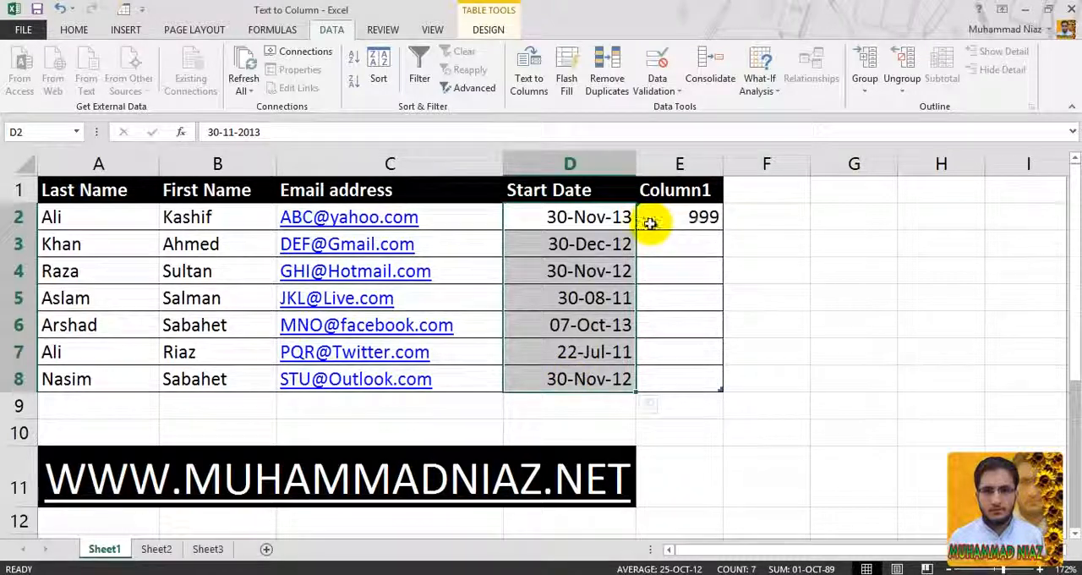